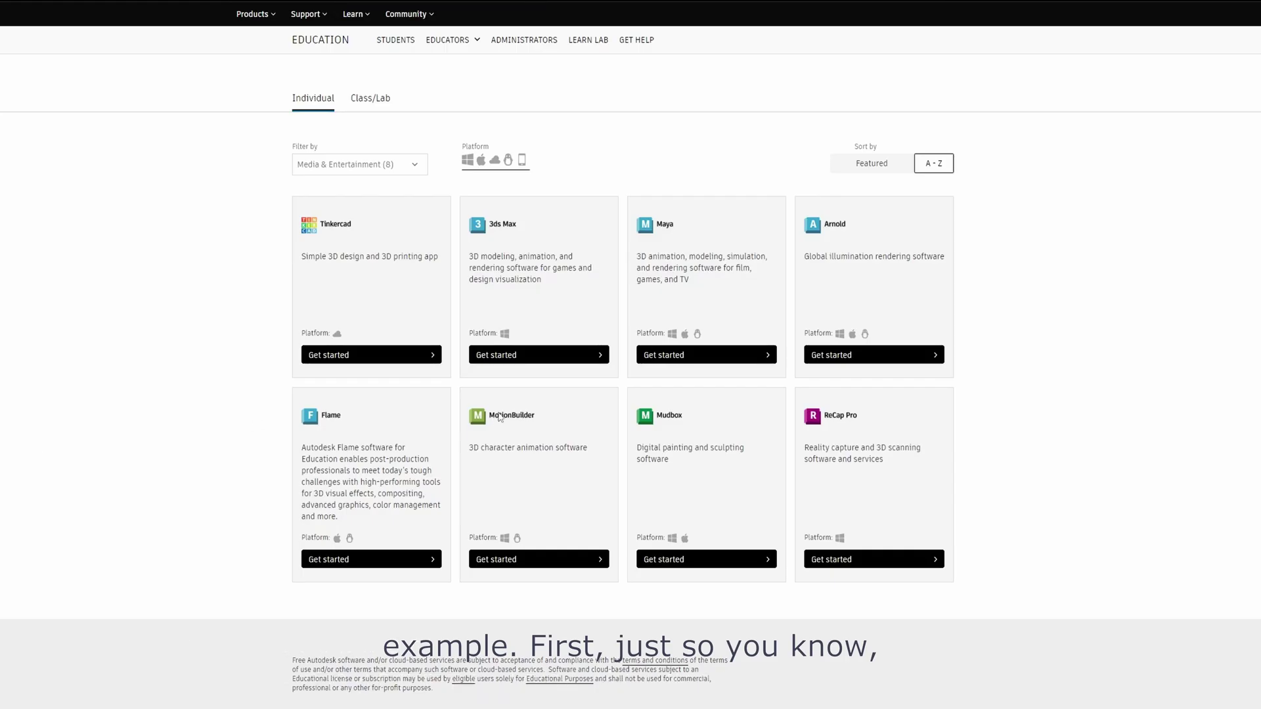
# Step: Look through the Autodesk education products page and the Maya Indie offer, including its eligibility conditions
pyautogui.scroll(-1, 639, 358)
pyautogui.scroll(-3, 682, 307)
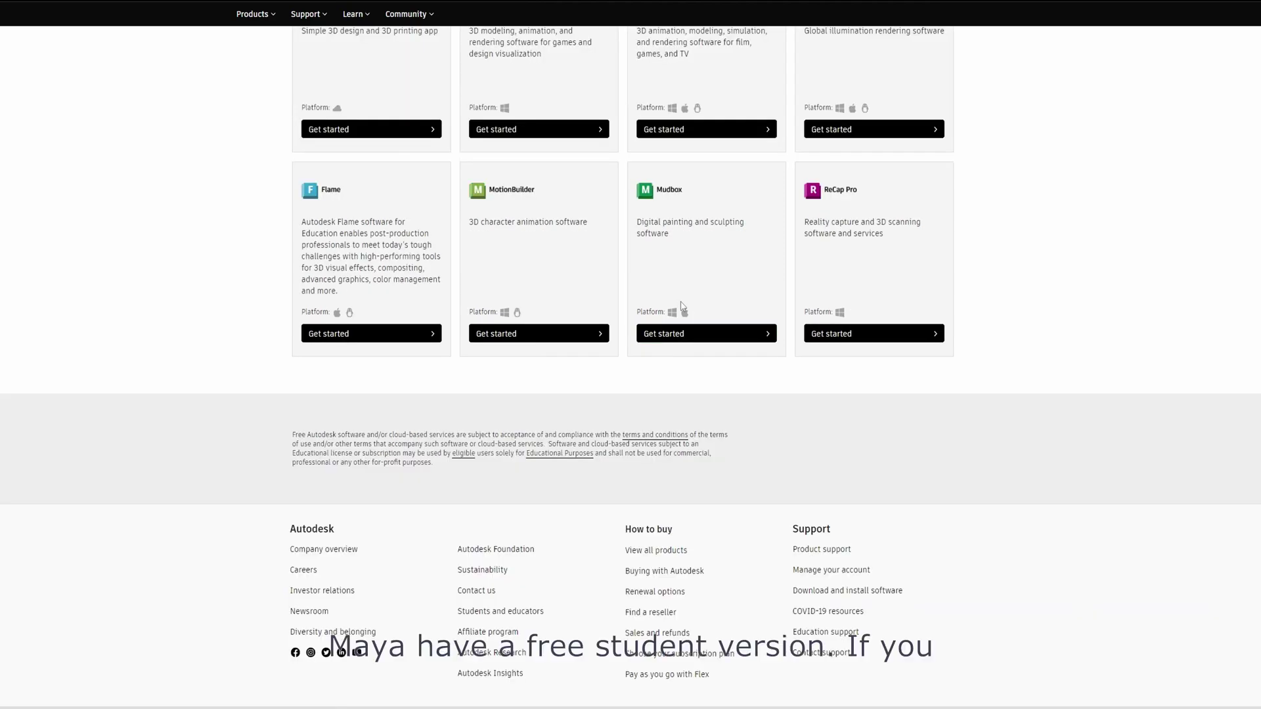
pyautogui.scroll(3, 682, 305)
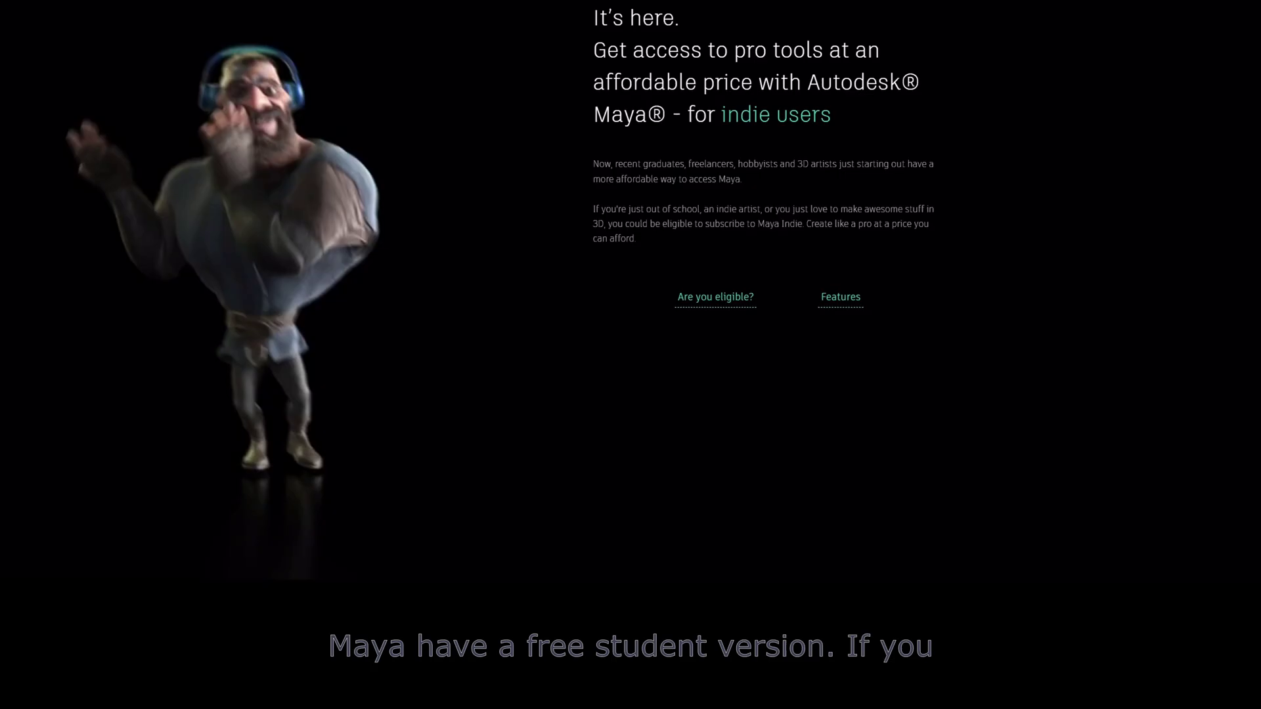
pyautogui.scroll(-2, 337, 427)
pyautogui.scroll(-10, 337, 427)
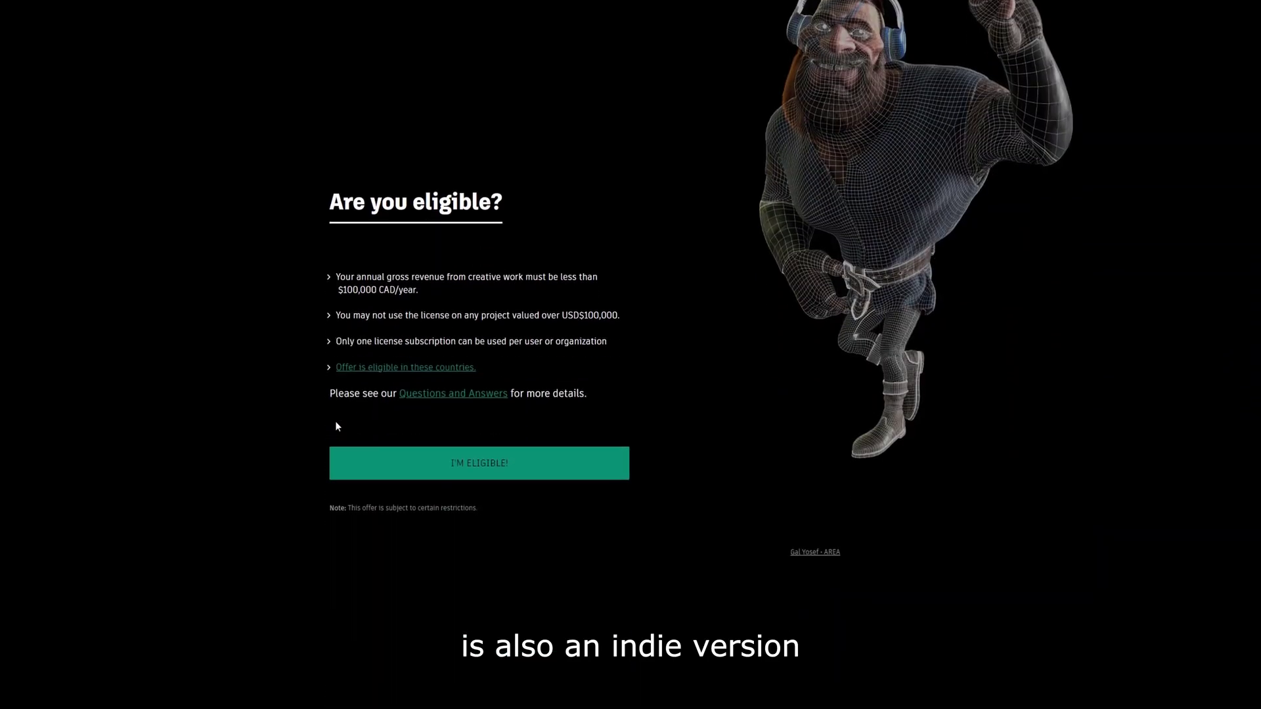
pyautogui.scroll(2, 338, 427)
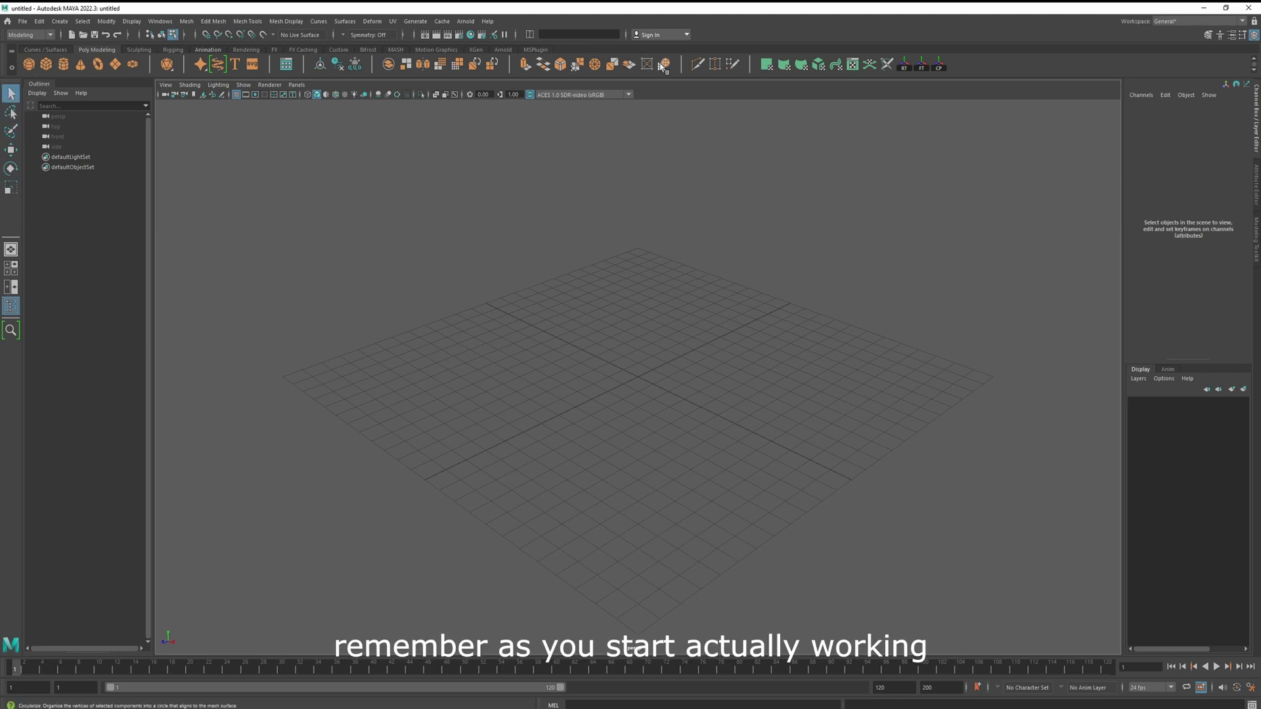
# Step: Switch to Maya and create a polygon cube and a polygon sphere at the origin
pyautogui.click(47, 64)
pyautogui.click(31, 65)
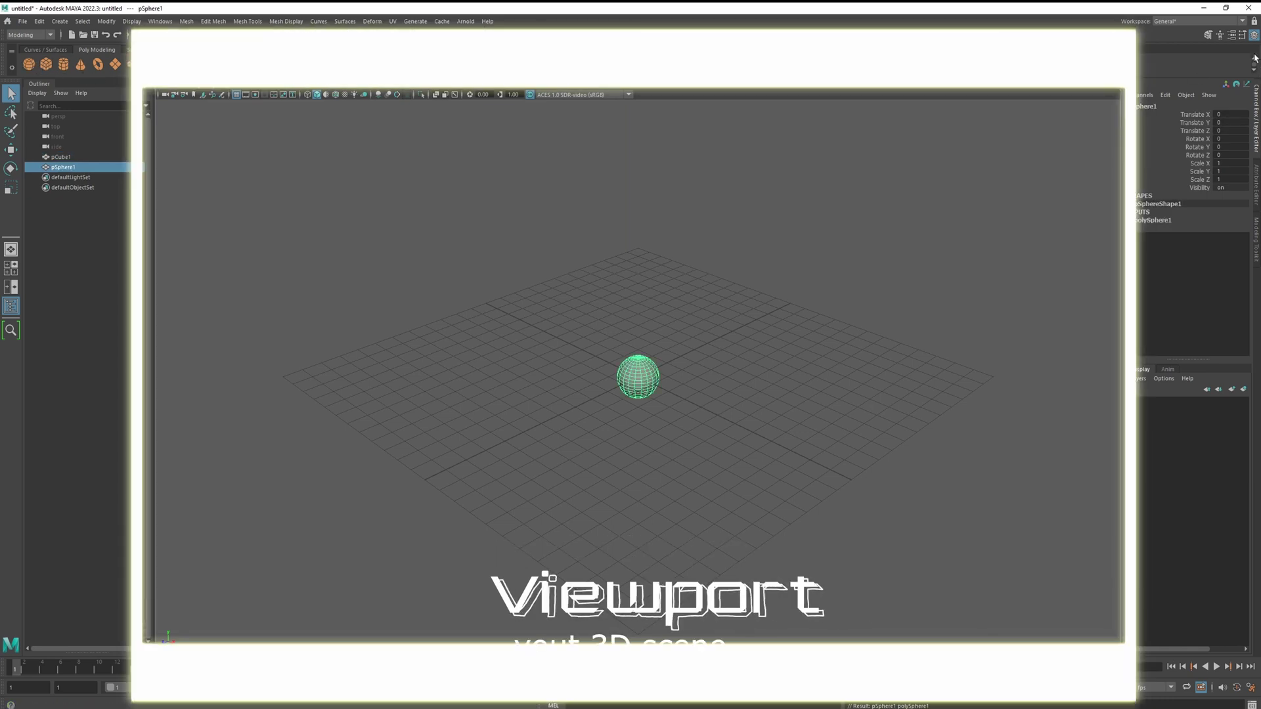
# Step: Show the sphere's settings in the Attribute Editor, view the Modeling Toolkit, and return to the Attribute Editor
pyautogui.click(1257, 188)
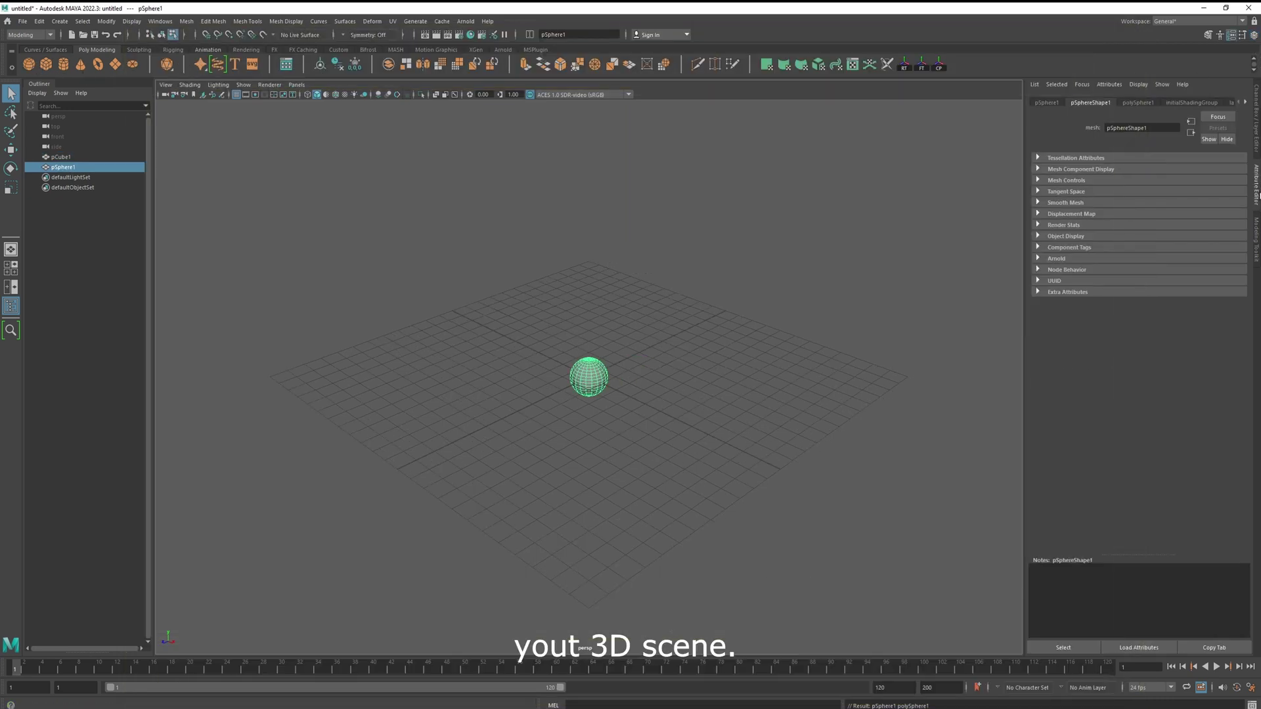
pyautogui.click(1256, 233)
pyautogui.click(1257, 187)
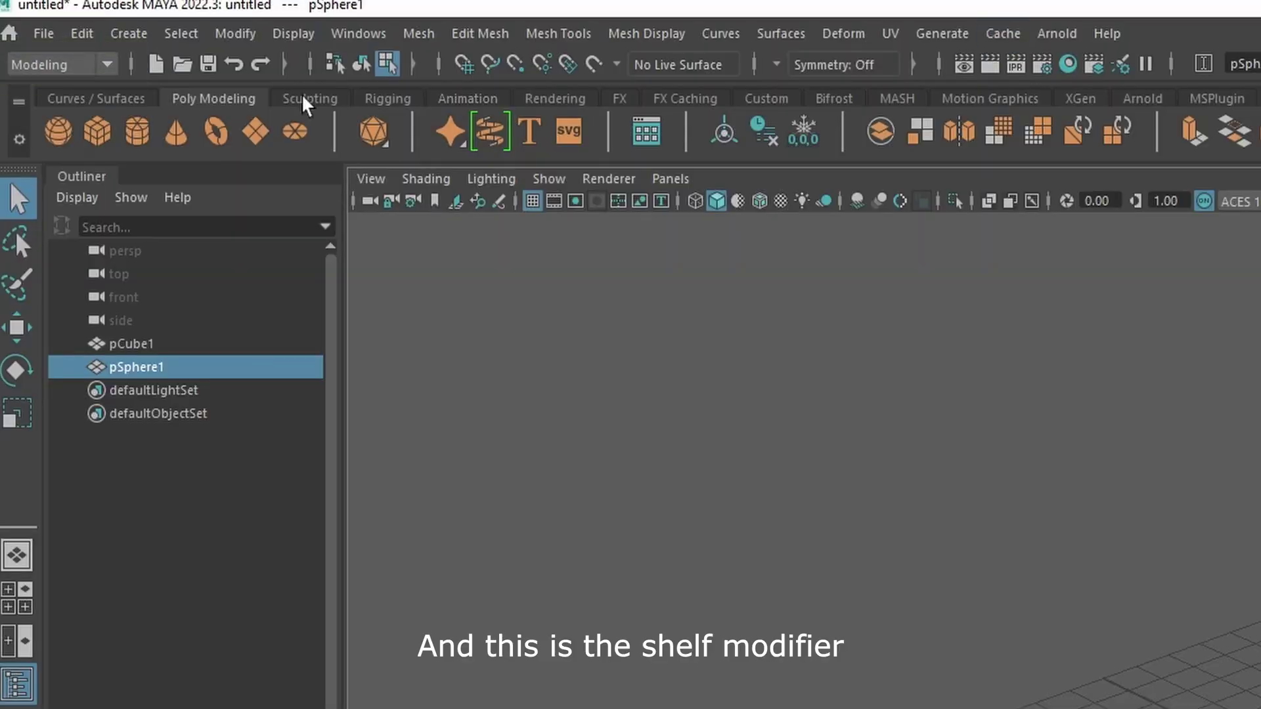
# Step: Try the Rigging and Animation menu sets and return to the Modeling menu set
pyautogui.click(66, 63)
pyautogui.click(42, 110)
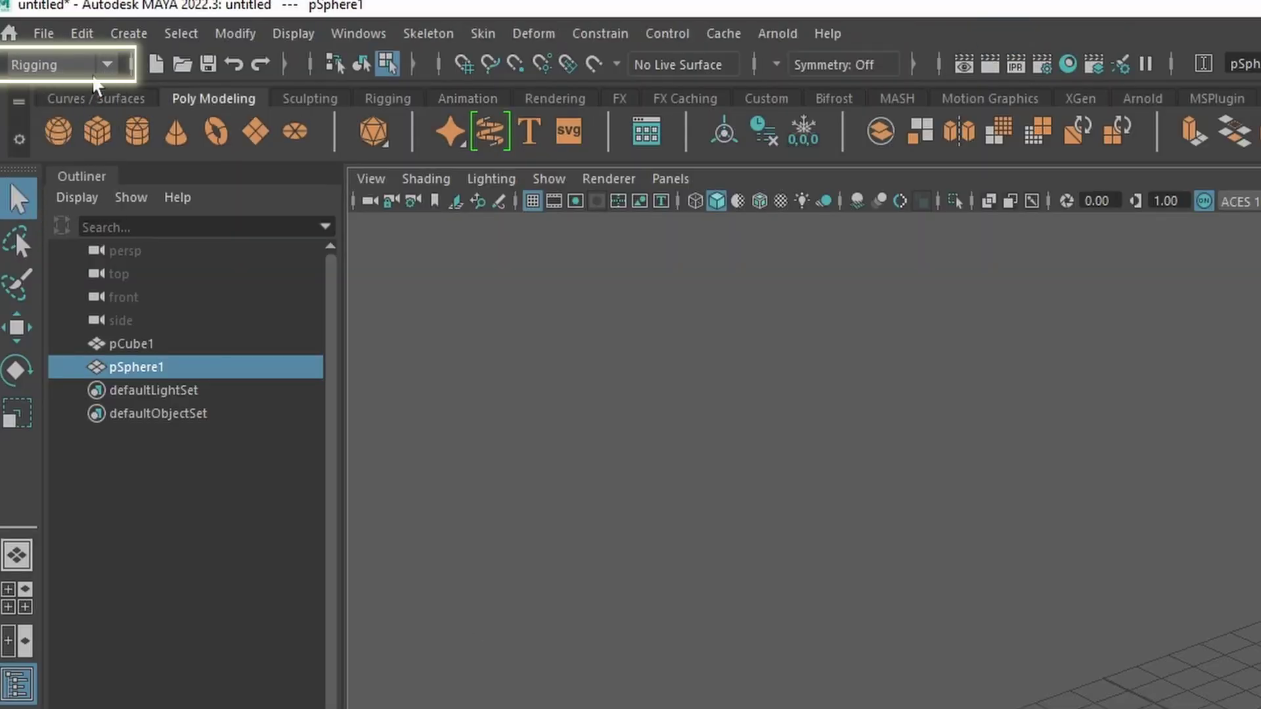
pyautogui.click(97, 66)
pyautogui.click(93, 132)
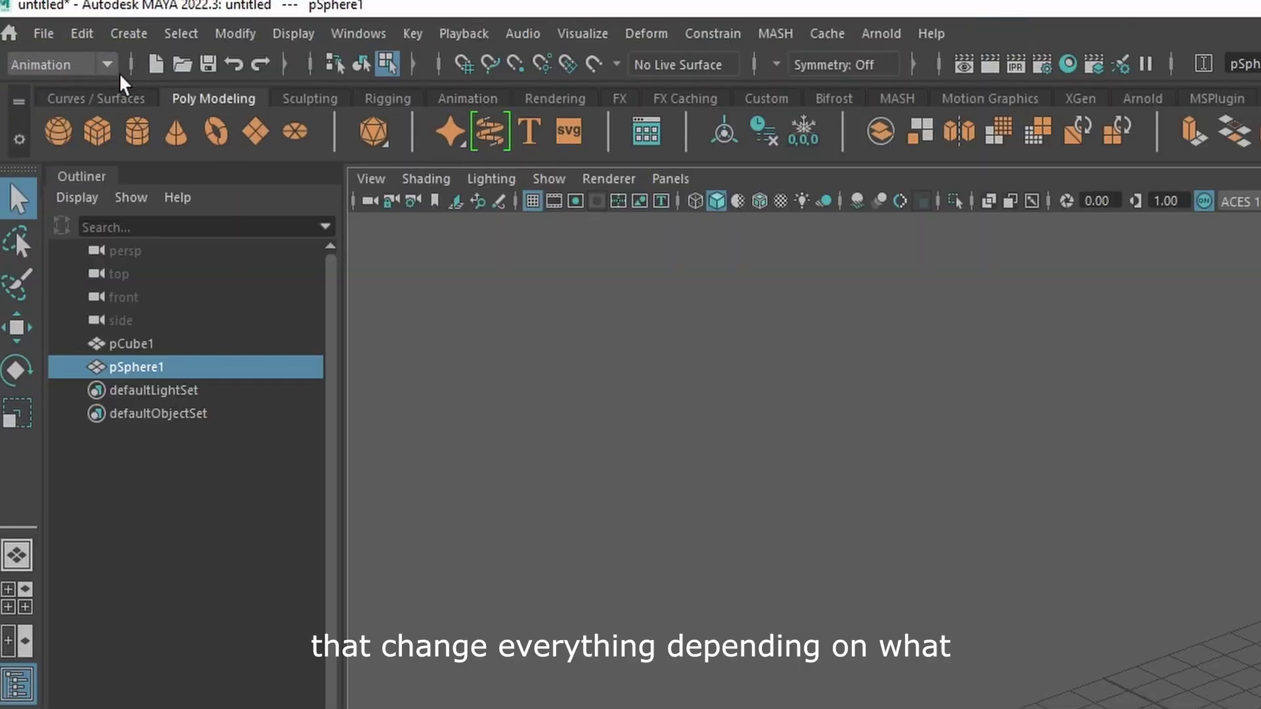
pyautogui.click(105, 63)
pyautogui.click(39, 87)
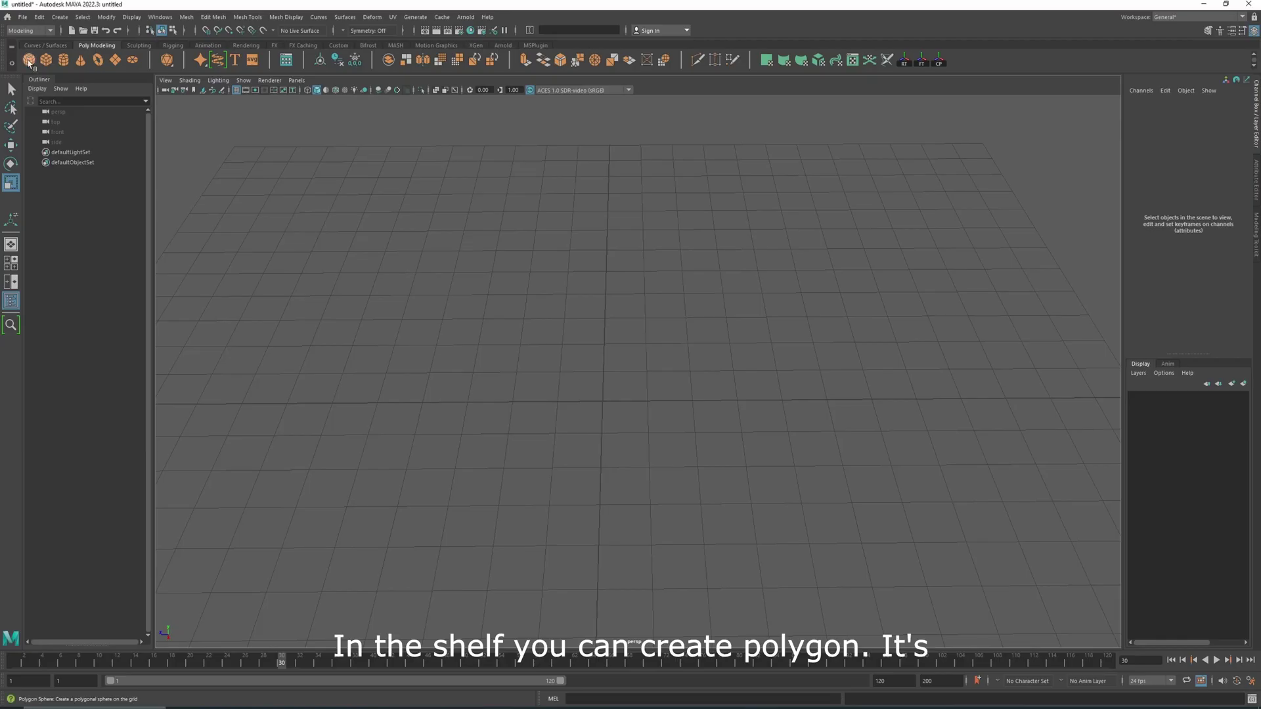
# Step: Try out the polygon sphere, cube, cone, torus and plane primitives one after another
pyautogui.click(29, 63)
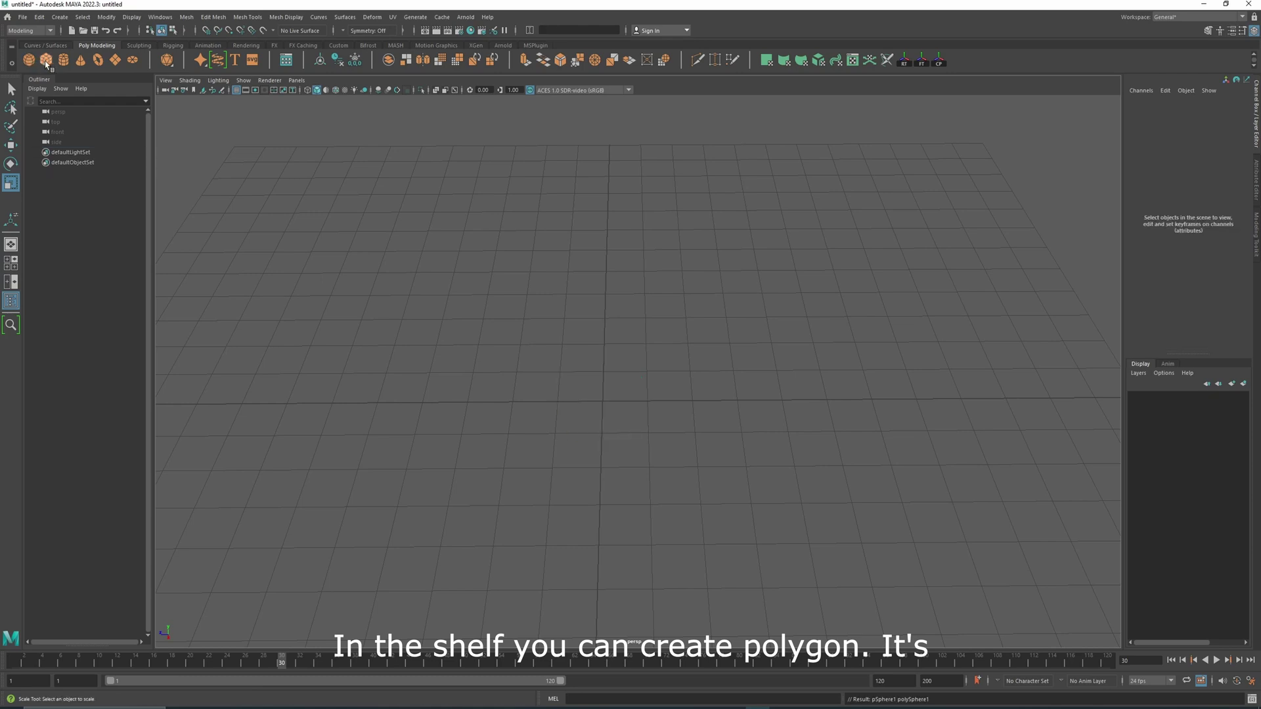
pyautogui.click(46, 60)
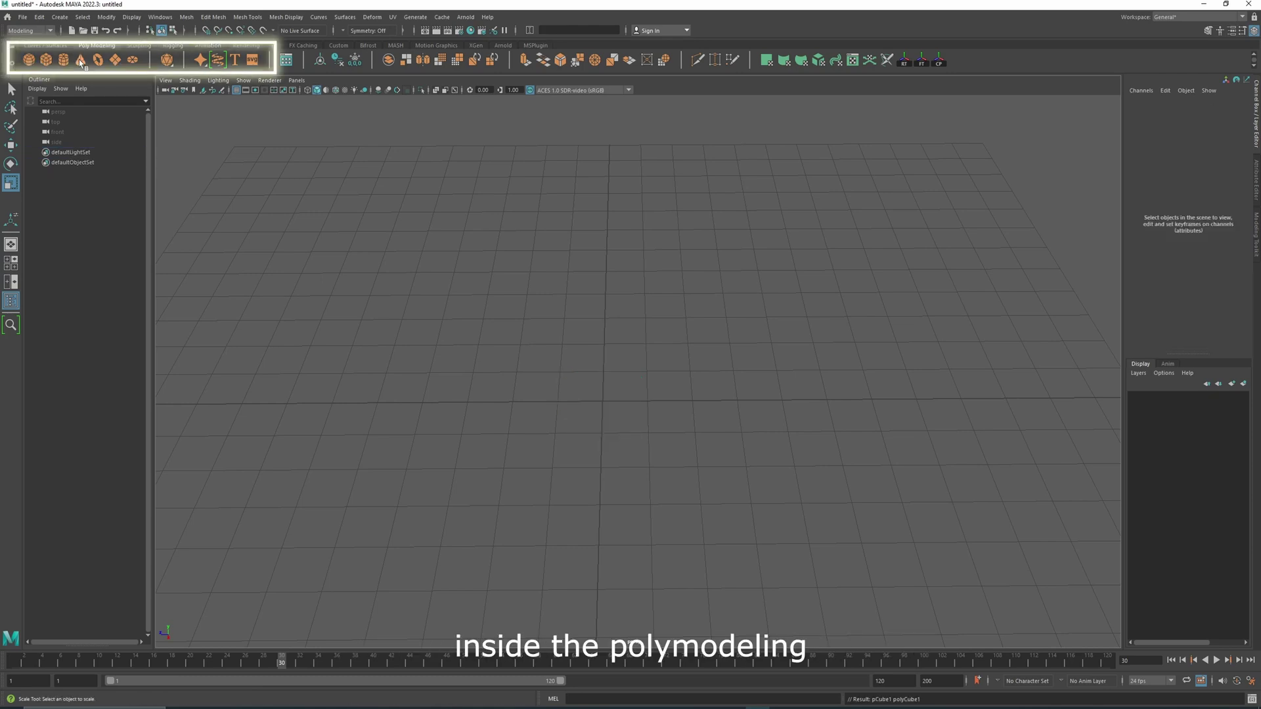
pyautogui.click(81, 61)
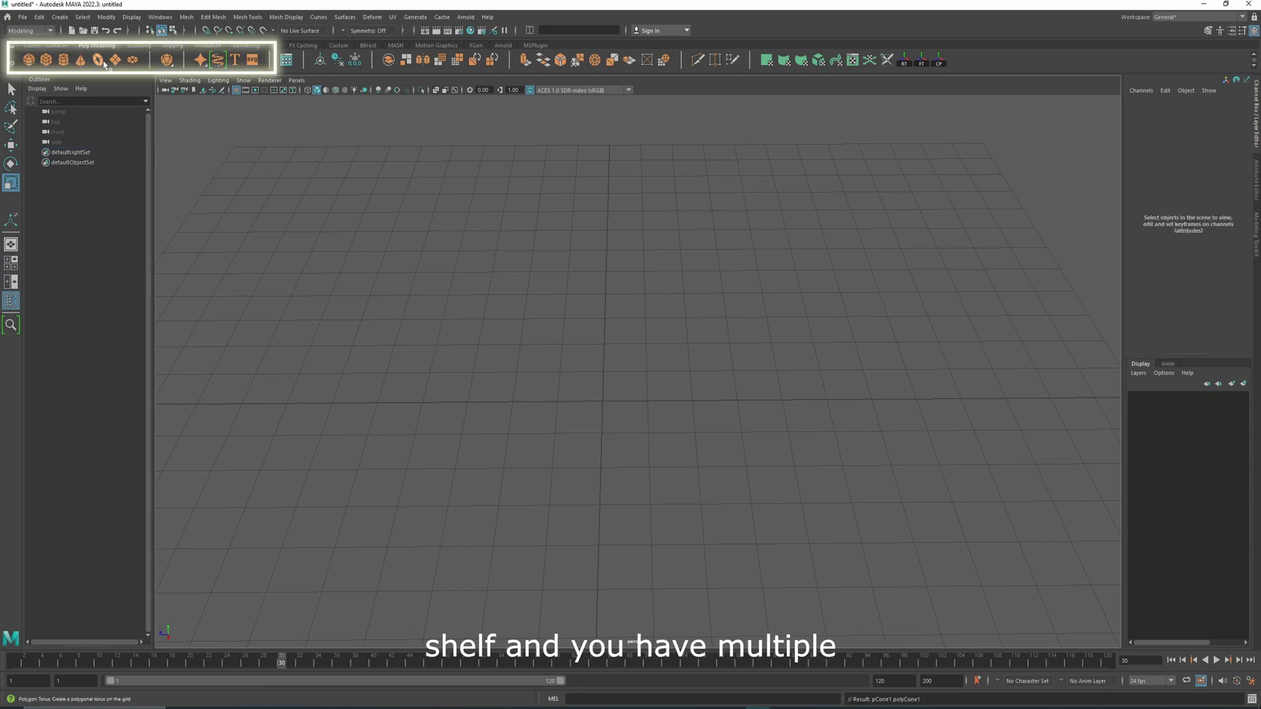
pyautogui.click(115, 61)
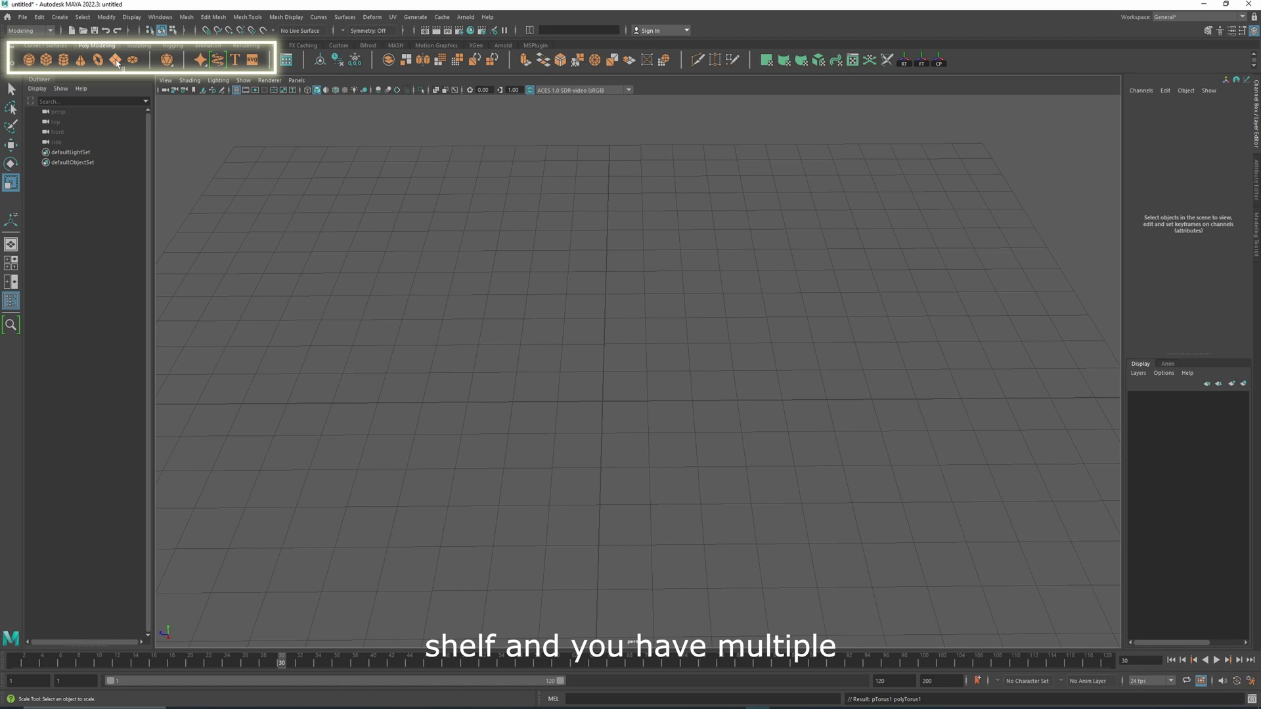
pyautogui.click(116, 63)
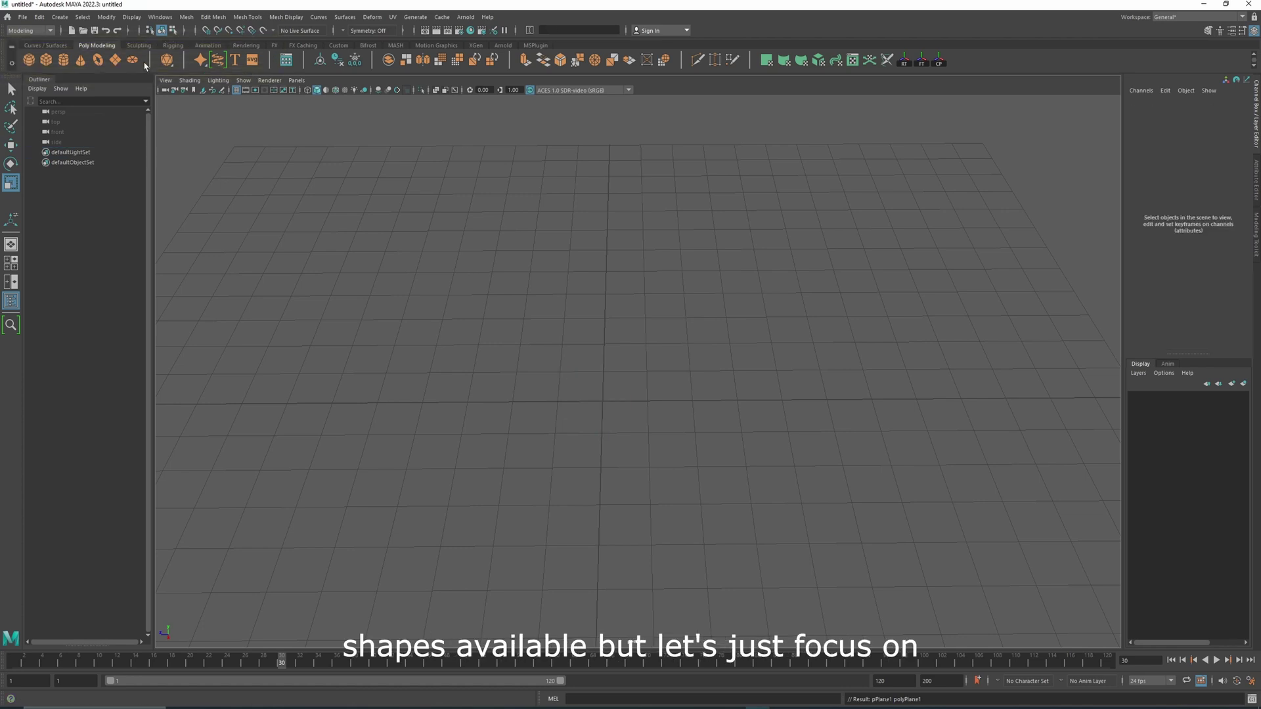
# Step: Create a polygon cube at the origin and leave it selected with the Select tool active
pyautogui.click(46, 64)
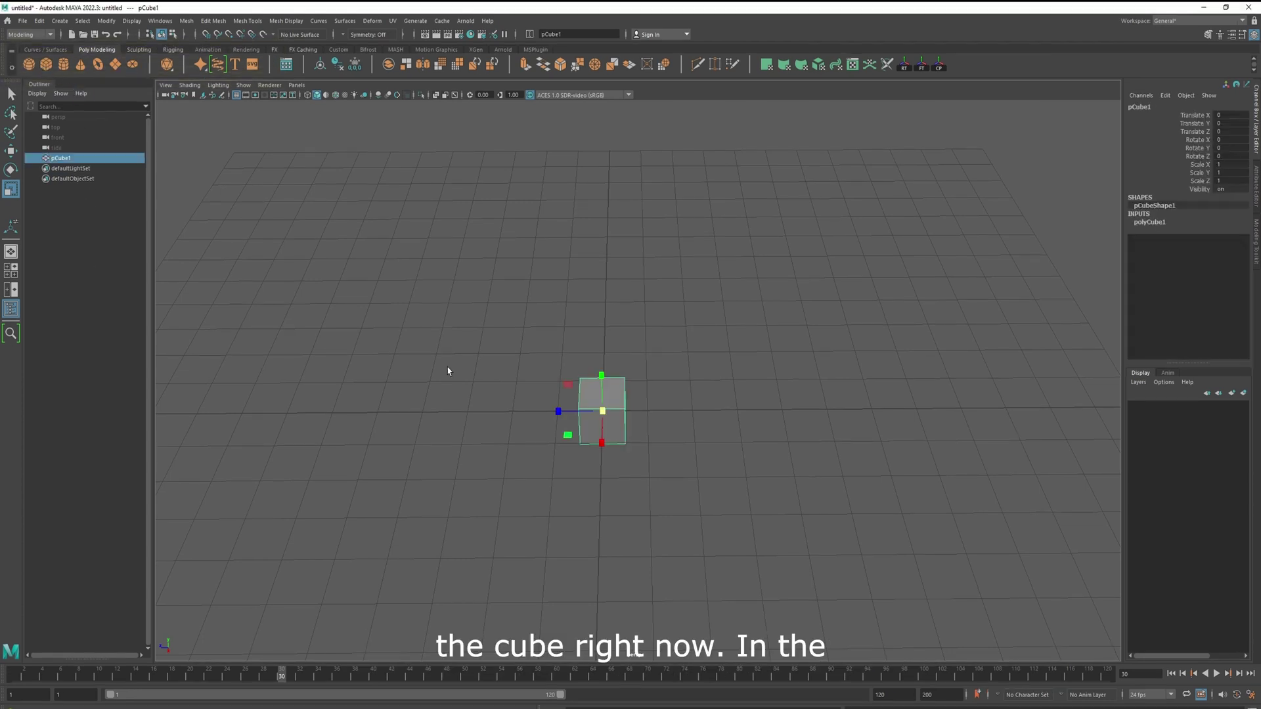
pyautogui.press('w')
pyautogui.keyDown('alt'); pyautogui.moveTo(674, 440); pyautogui.dragTo(732, 397); pyautogui.keyUp('alt')
pyautogui.press('q')
pyautogui.keyDown('alt'); pyautogui.moveTo(602, 398); pyautogui.dragTo(552, 493); pyautogui.keyUp('alt')
# Step: Try moving the cube through its channel values, setting Translate X to 1 and varying the other translate values interactively
pyautogui.doubleClick(1225, 115)
pyautogui.write('0')
pyautogui.press('Return')
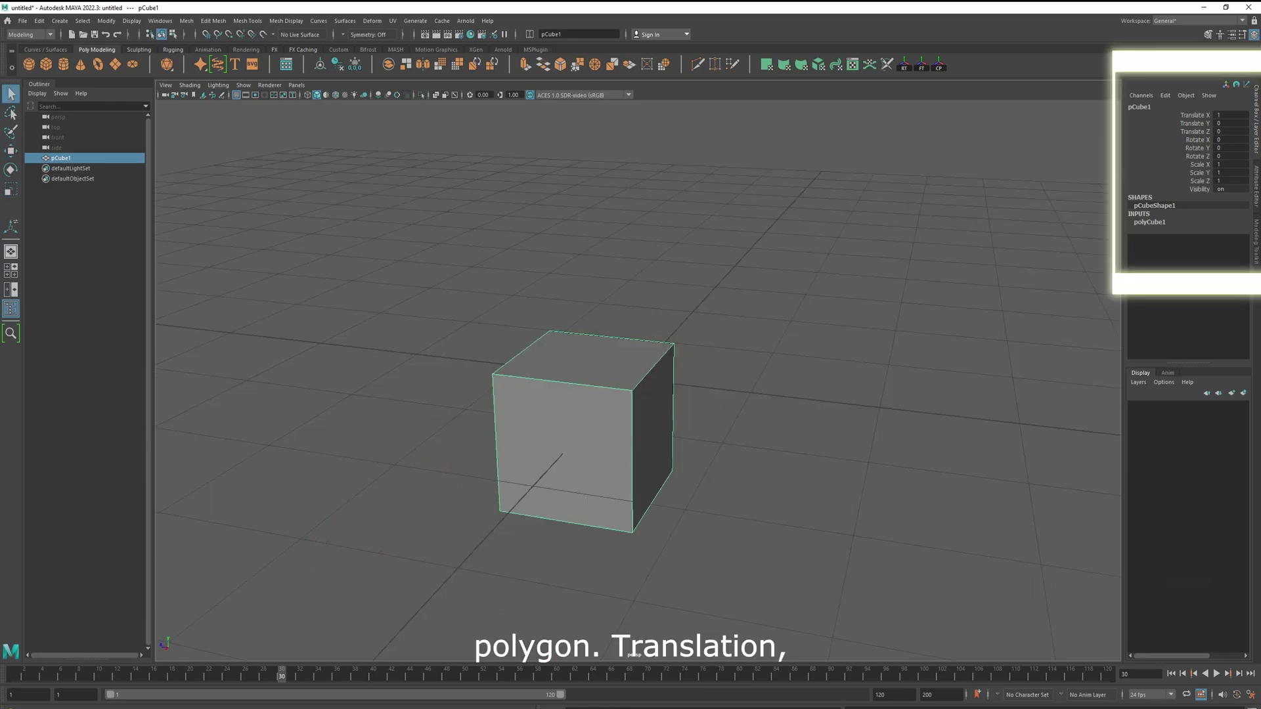
pyautogui.moveTo(1225, 132)
pyautogui.keyDown('ctrl'); pyautogui.mouseDown()
pyautogui.moveTo(1248, 131)
pyautogui.moveTo(1196, 132)
pyautogui.moveTo(1225, 132)
pyautogui.mouseUp(); pyautogui.keyUp('ctrl')
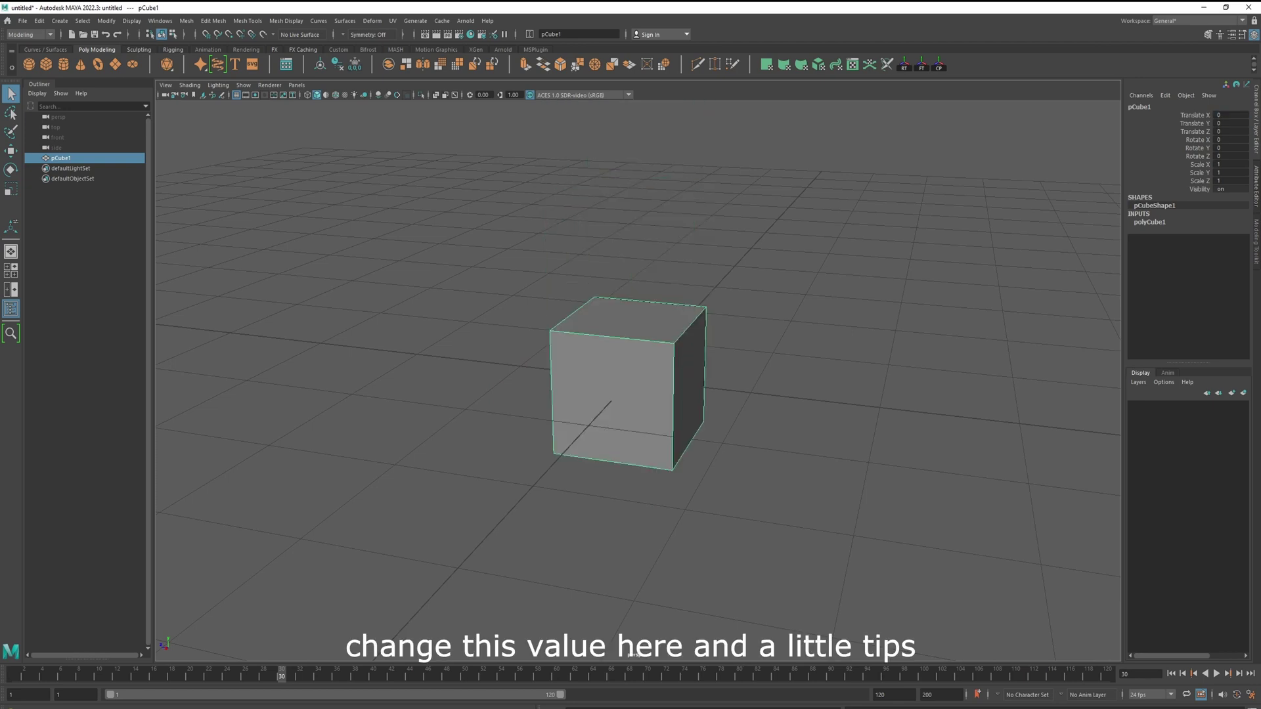
pyautogui.moveTo(1225, 115)
pyautogui.keyDown('ctrl'); pyautogui.mouseDown()
pyautogui.moveTo(1250, 115)
pyautogui.moveTo(1222, 115)
pyautogui.moveTo(1224, 140)
pyautogui.moveTo(1248, 140)
pyautogui.moveTo(1222, 140)
pyautogui.mouseUp(); pyautogui.keyUp('ctrl')
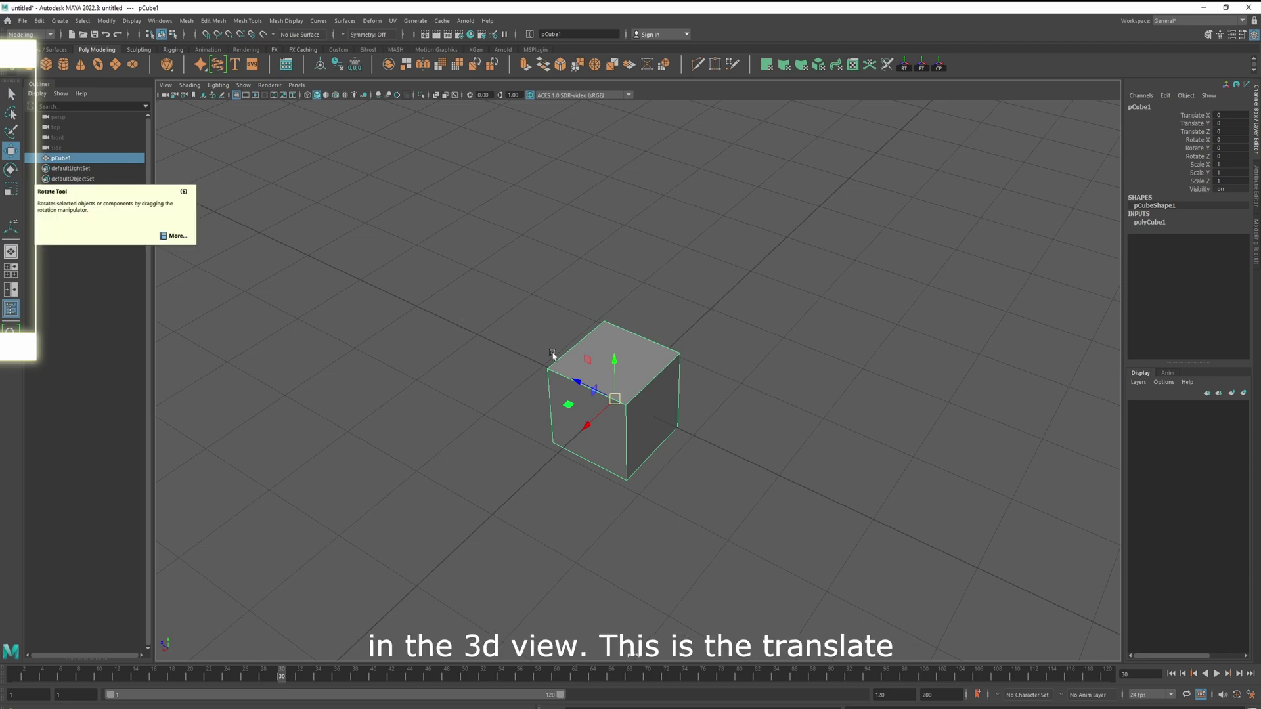
# Step: Move the cube along Z, rotate it freely, and scale it uniformly to about 1.3 with the viewport manipulators
pyautogui.moveTo(578, 382); pyautogui.dragTo(284, 291)
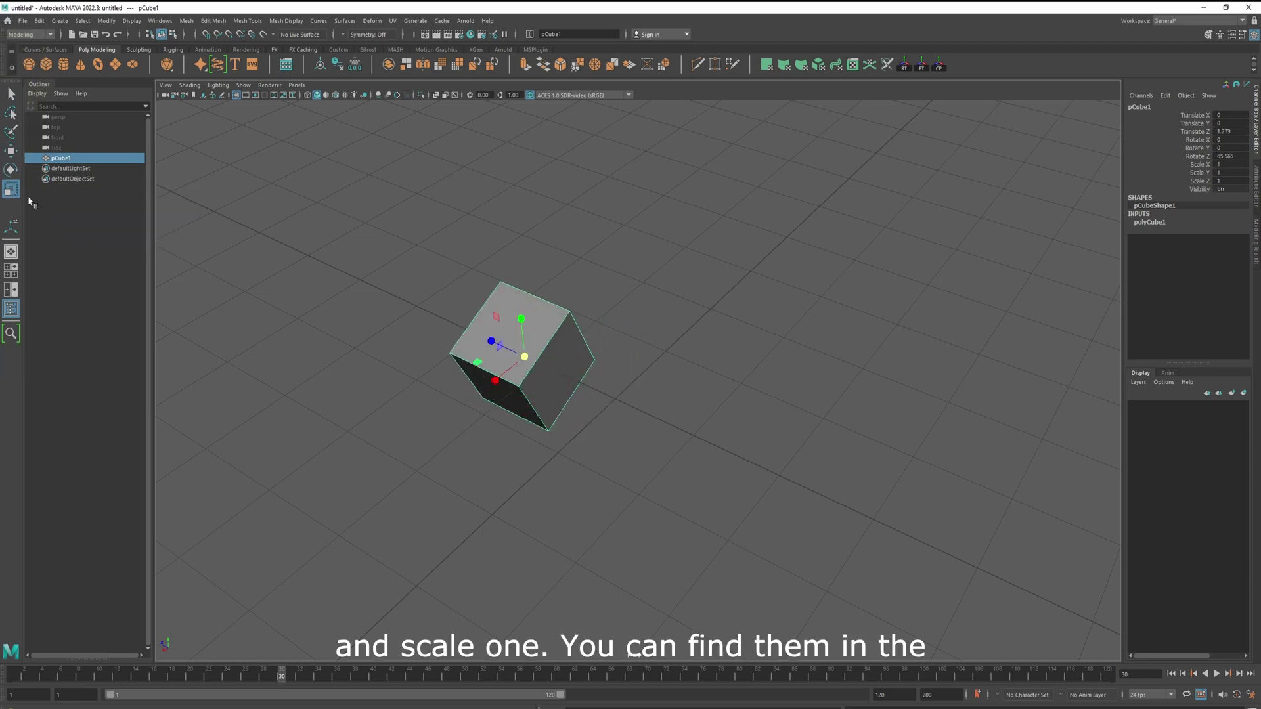
pyautogui.moveTo(519, 351); pyautogui.dragTo(581, 347)
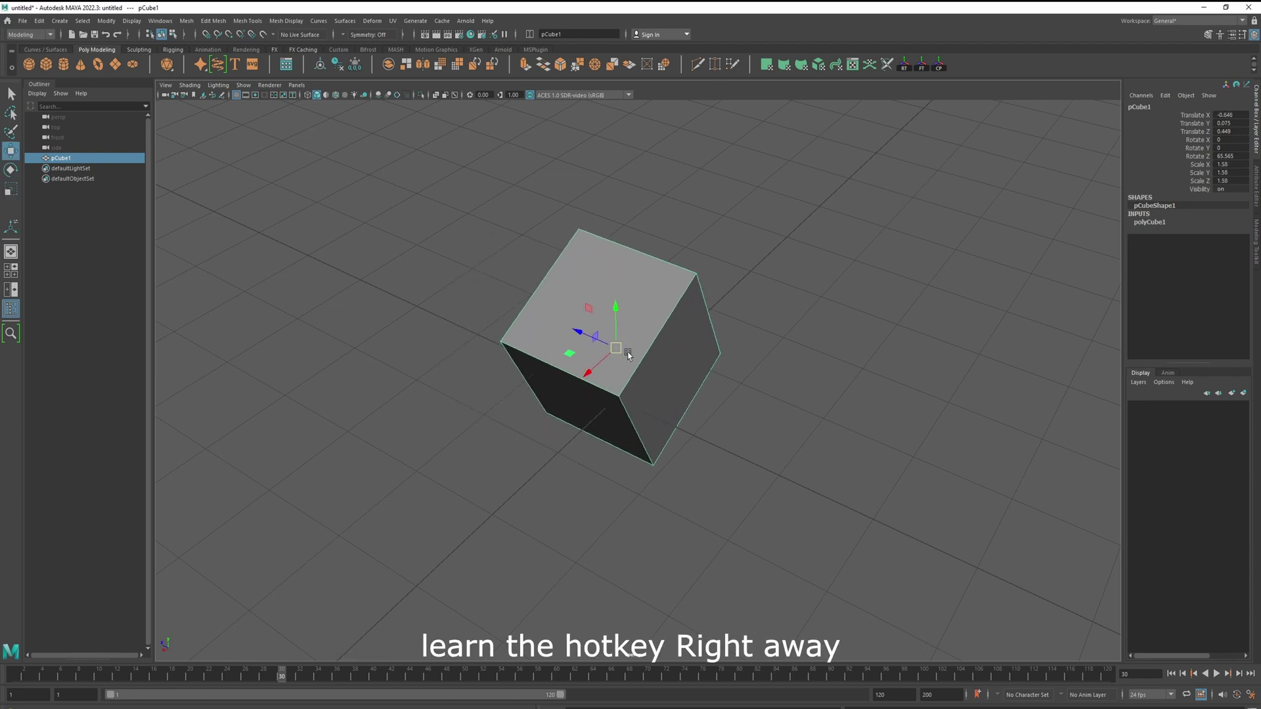
pyautogui.press('e')
pyautogui.press('r')
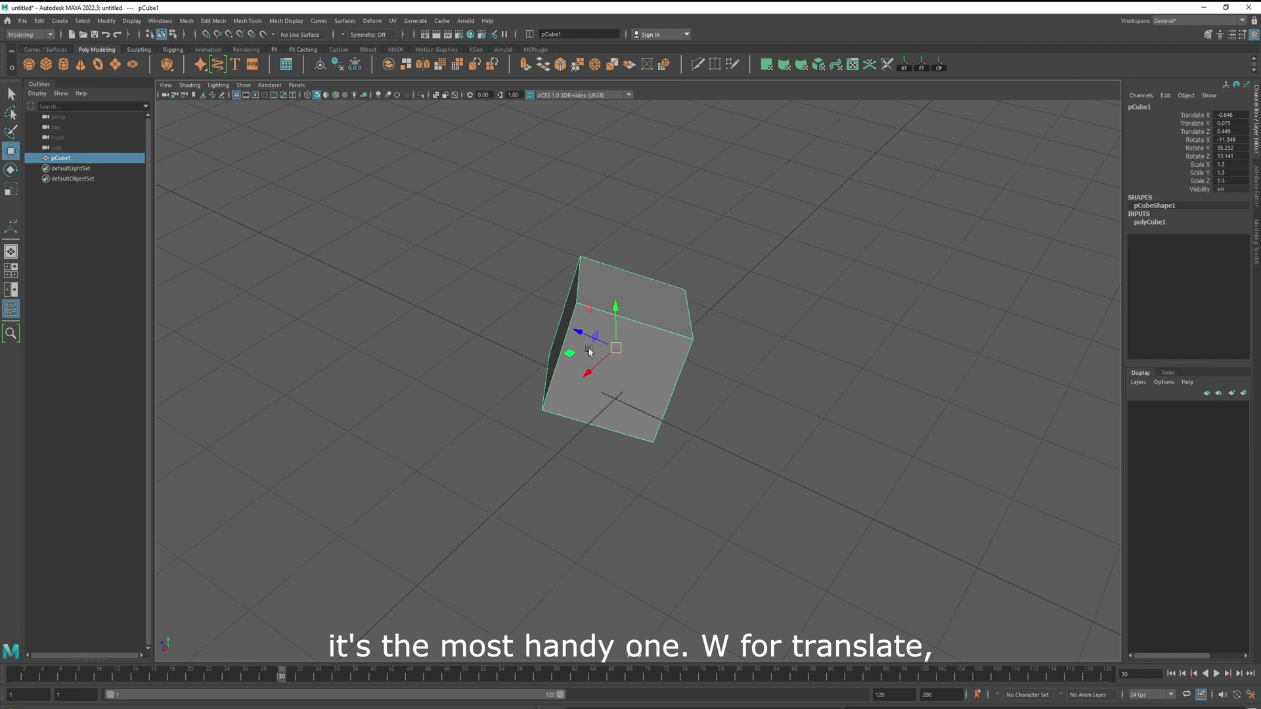
# Step: Move the cube along the Z axis to about -0.96 and rotate it freely in the viewport
pyautogui.moveTo(595, 351); pyautogui.dragTo(728, 351)
pyautogui.press('e')
pyautogui.moveTo(722, 395); pyautogui.dragTo(566, 411)
# Step: Scale the cube uniformly in the viewport and delete it from the scene
pyautogui.press('r')
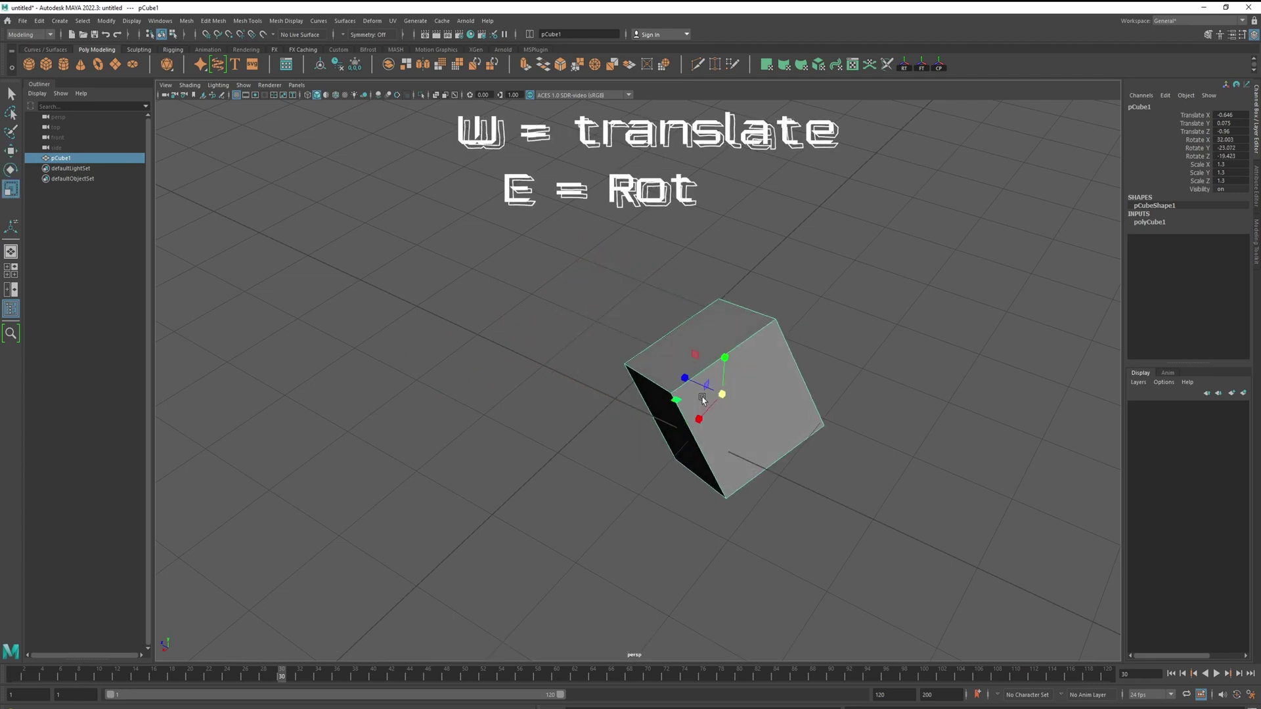
pyautogui.moveTo(732, 401); pyautogui.dragTo(871, 388)
pyautogui.press('Delete')
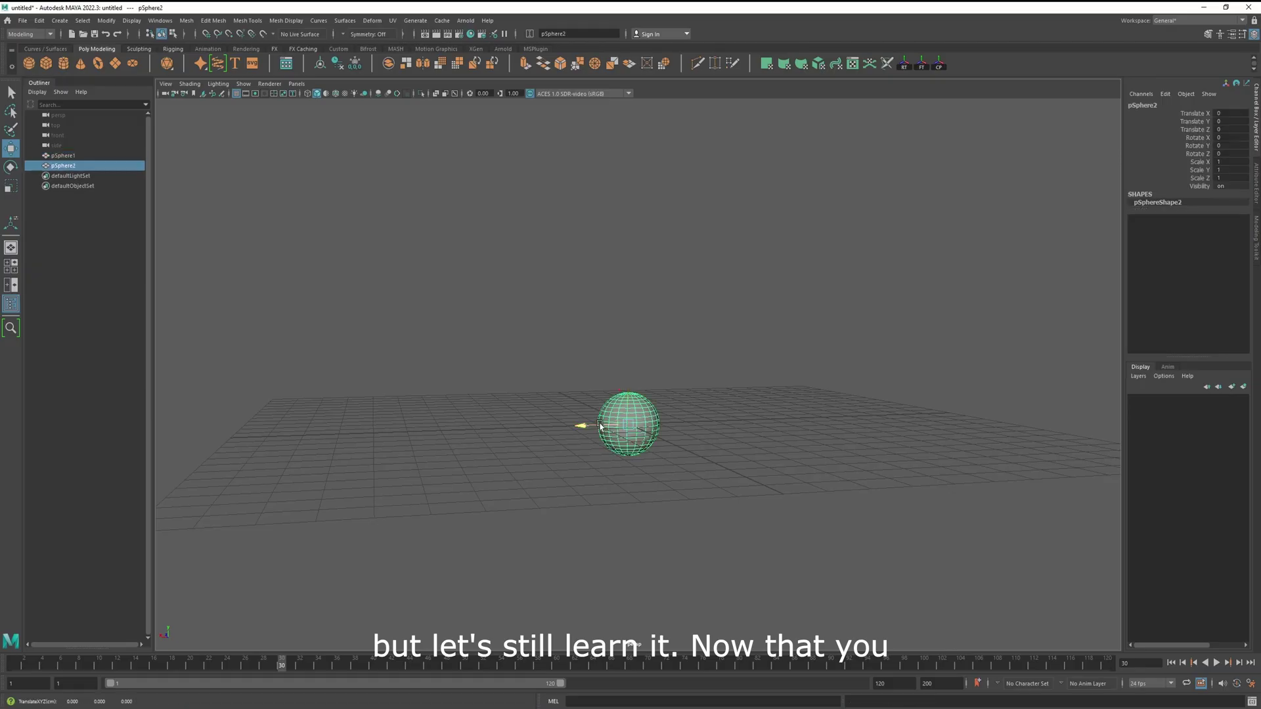
# Step: Move the duplicated sphere upward away from the original sphere
pyautogui.moveTo(625, 424); pyautogui.dragTo(626, 384)
pyautogui.click(615, 426)
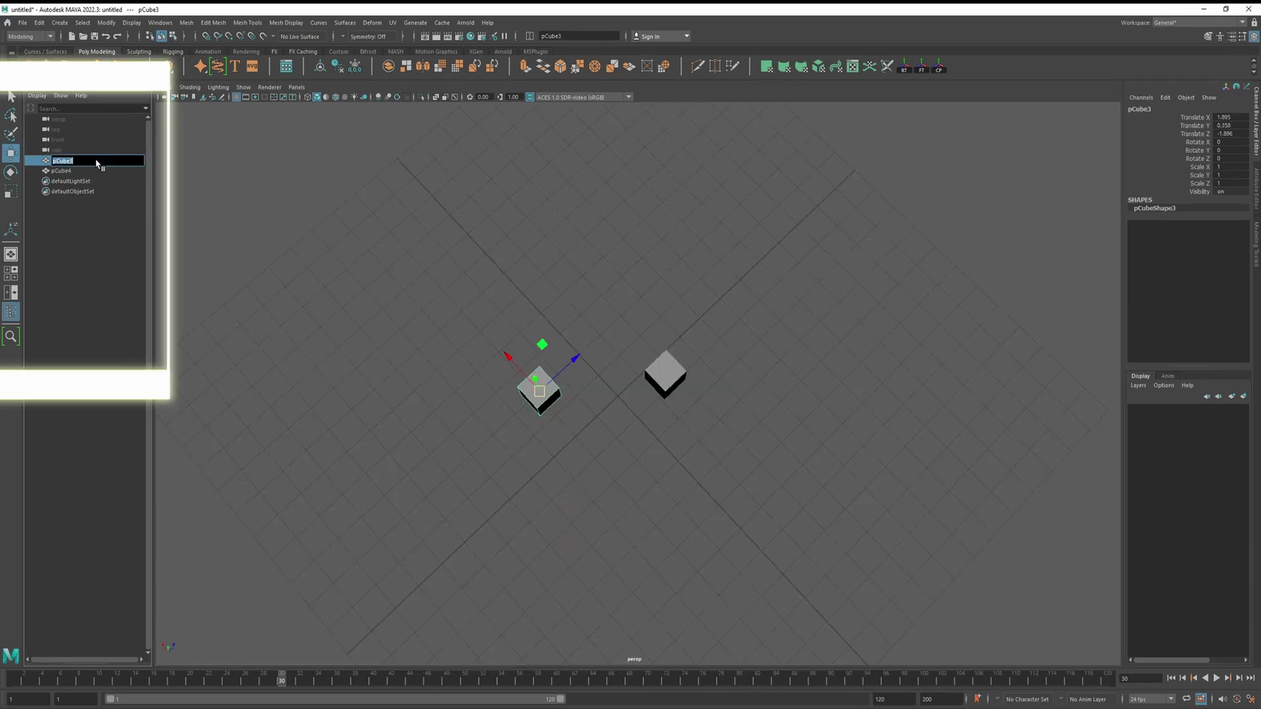
# Step: Rename the selected cube pCube3 as cube_swamp_hero_001_MHP and select the other cube
pyautogui.write('dube_swamp_')
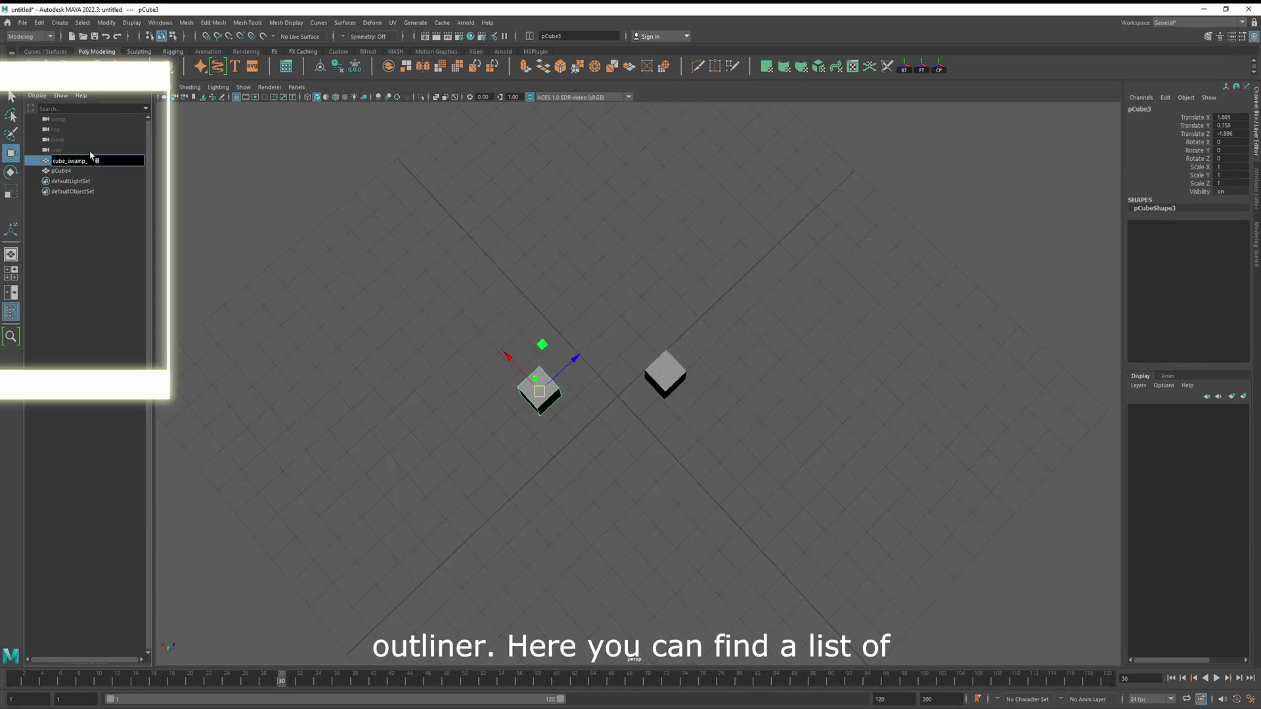
pyautogui.write('hell_00')
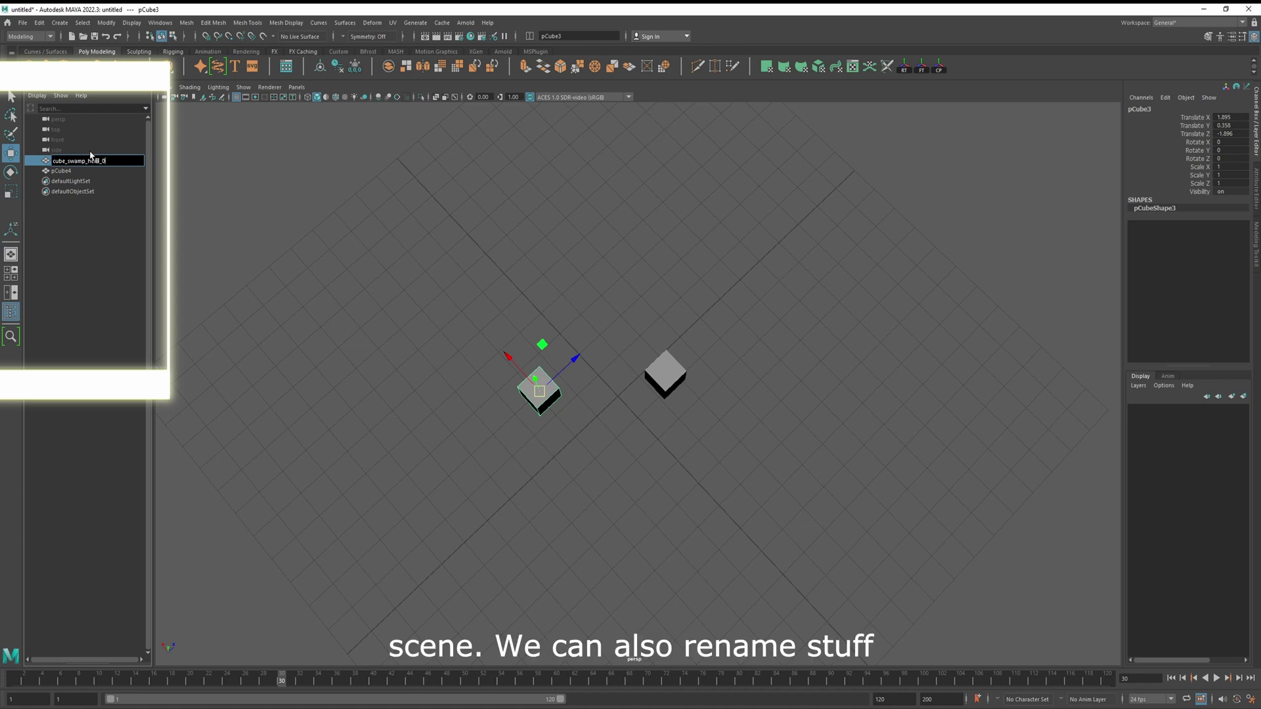
pyautogui.write('1_MHP')
pyautogui.press('Return')
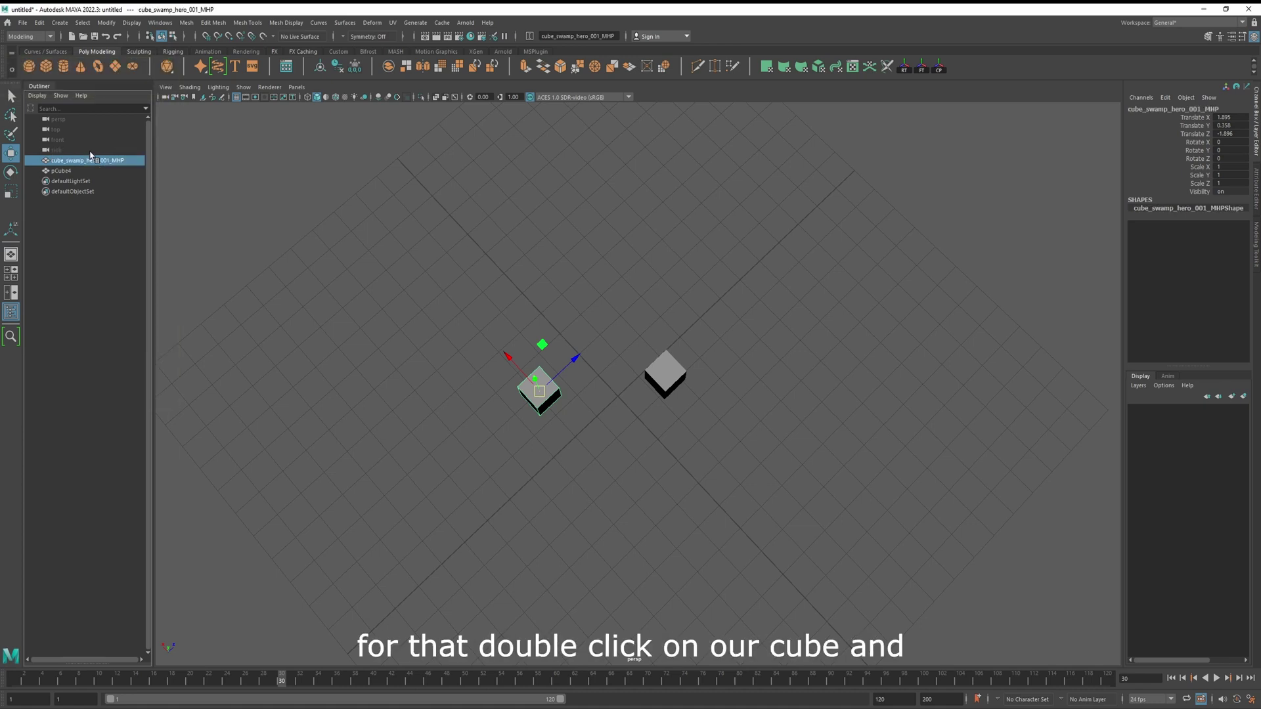
pyautogui.click(642, 355)
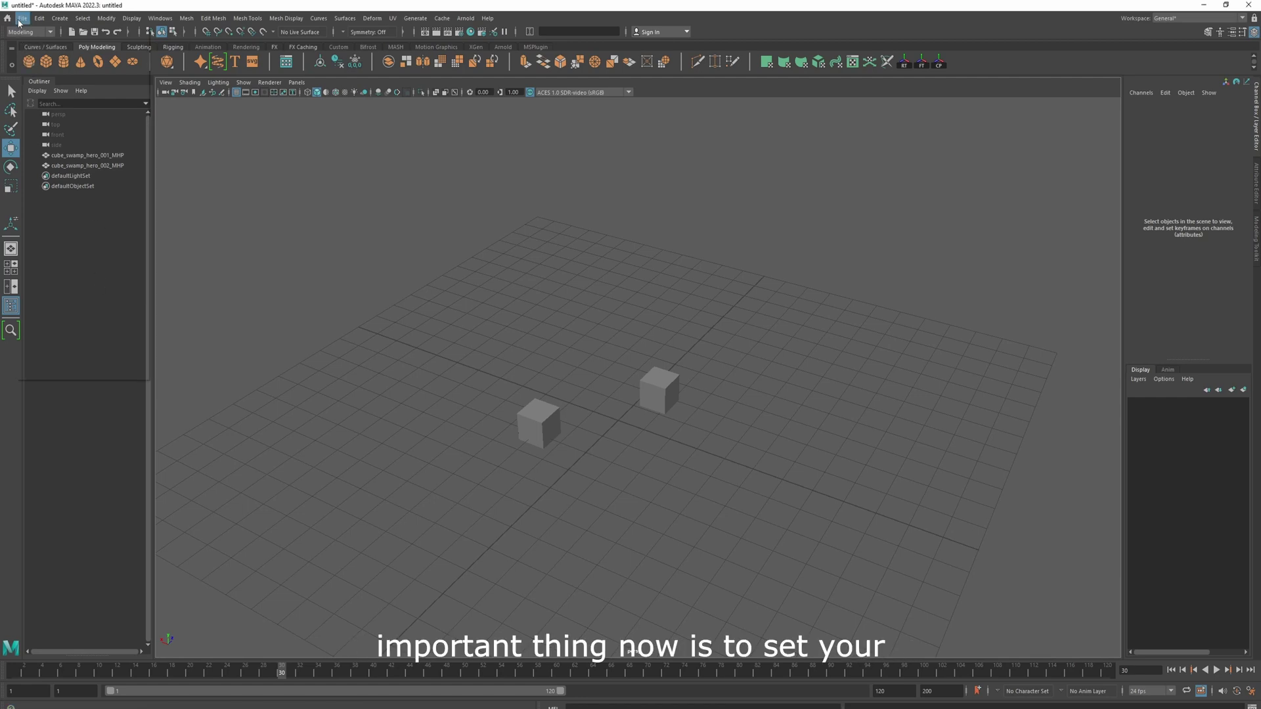
# Step: Start setting the project and choose the default folder inside the Maya projects directory
pyautogui.click(22, 18)
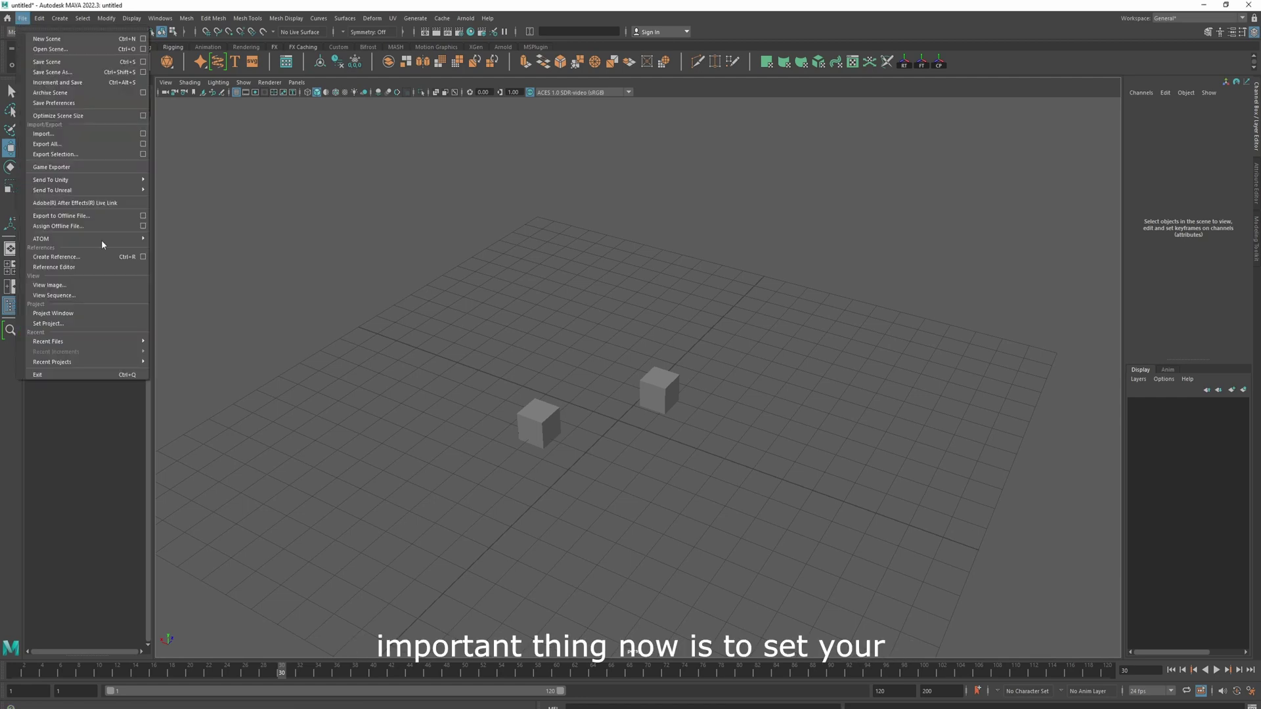
pyautogui.click(122, 328)
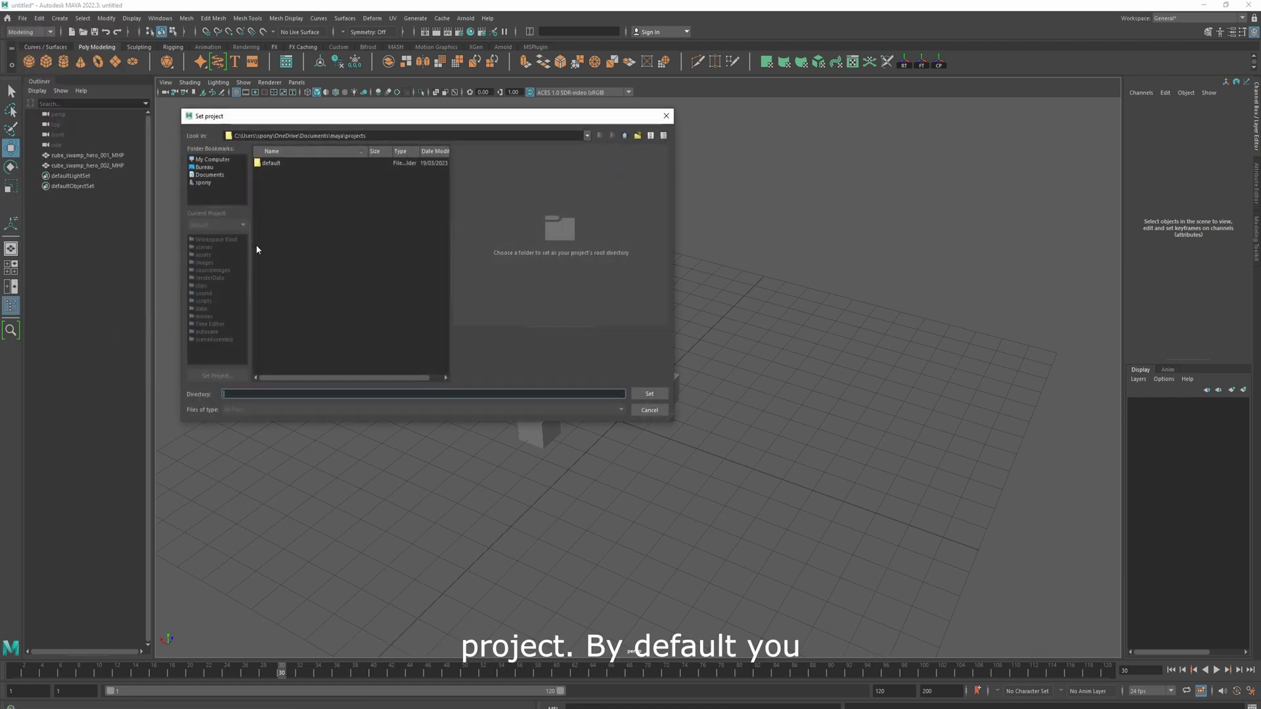
pyautogui.doubleClick(270, 163)
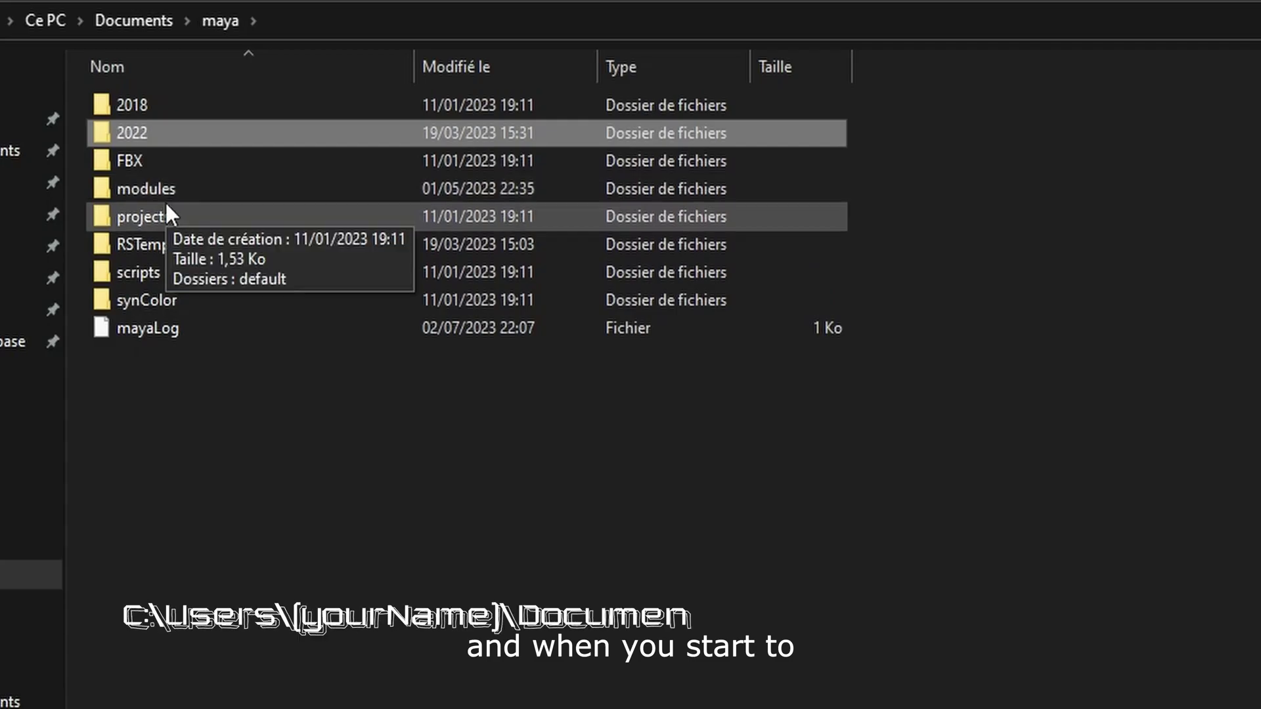
# Step: Switch to File Explorer and view the default project folder inside Documents\maya\projects
pyautogui.doubleClick(166, 199)
pyautogui.doubleClick(199, 112)
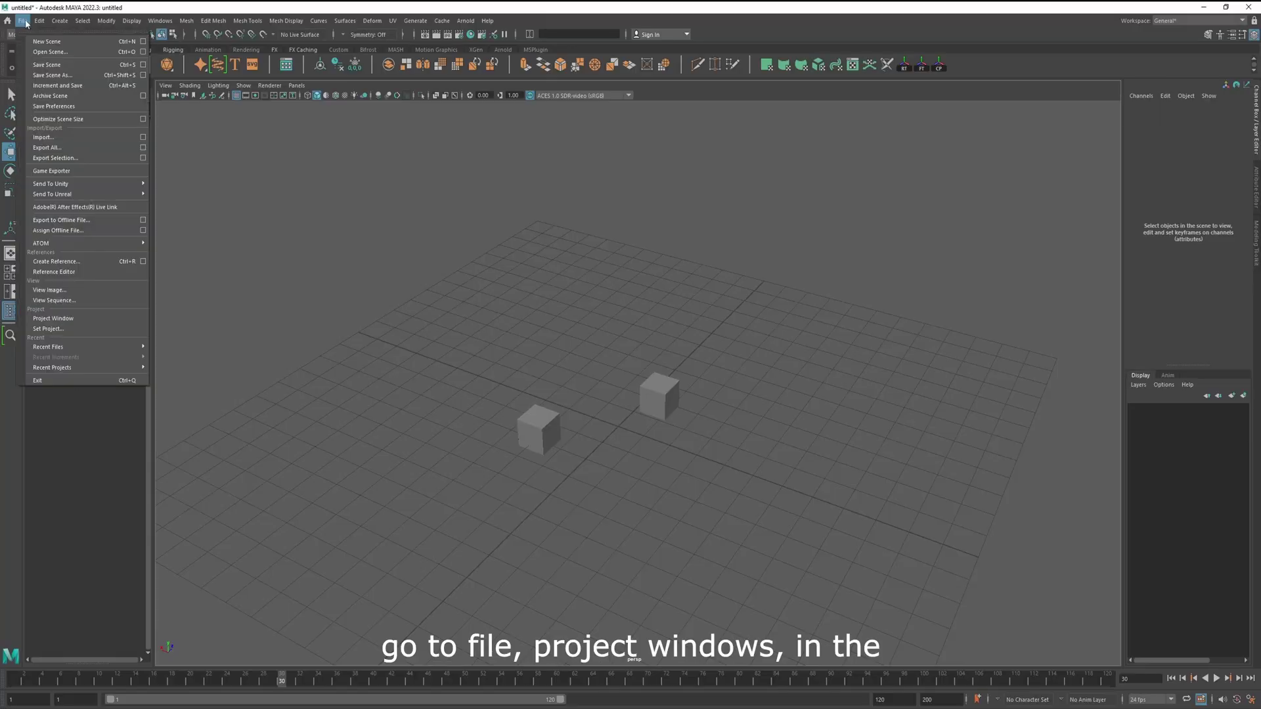
# Step: Switch back to Maya and open the Project Window
pyautogui.click(84, 319)
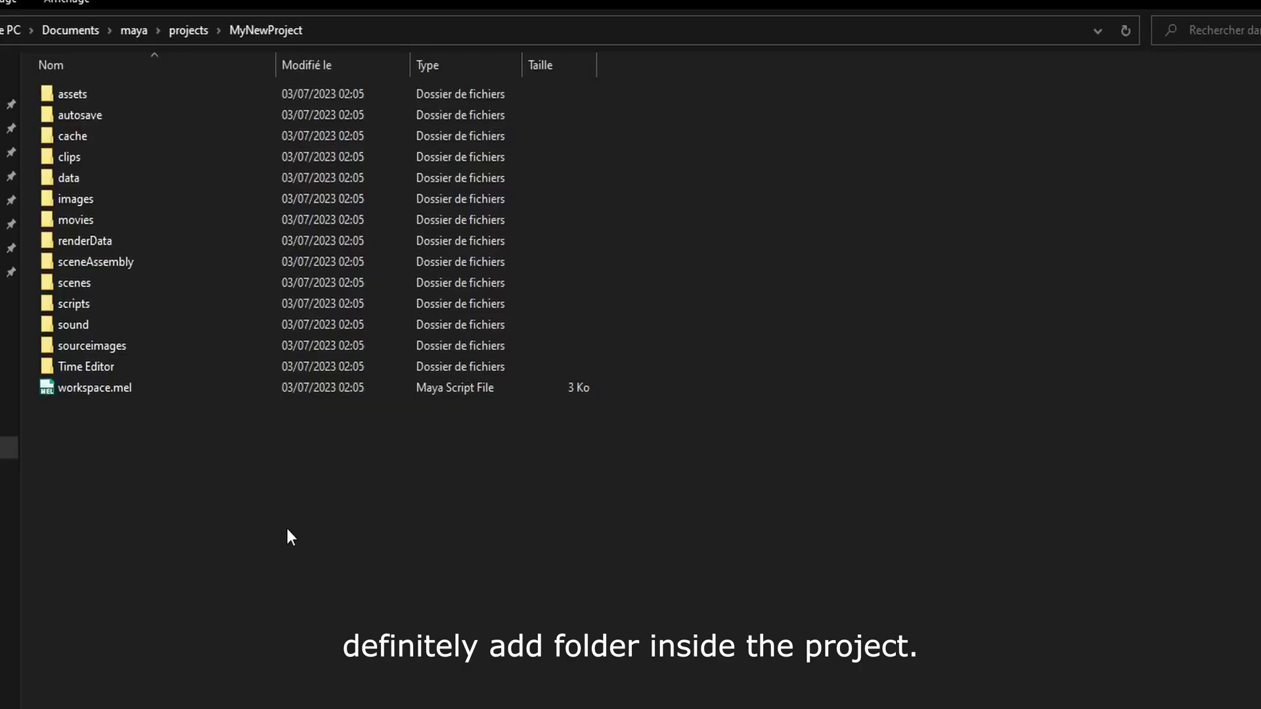
# Step: Create a new folder named RESSOURCES inside the MyNewProject folder
pyautogui.rightClick(288, 530)
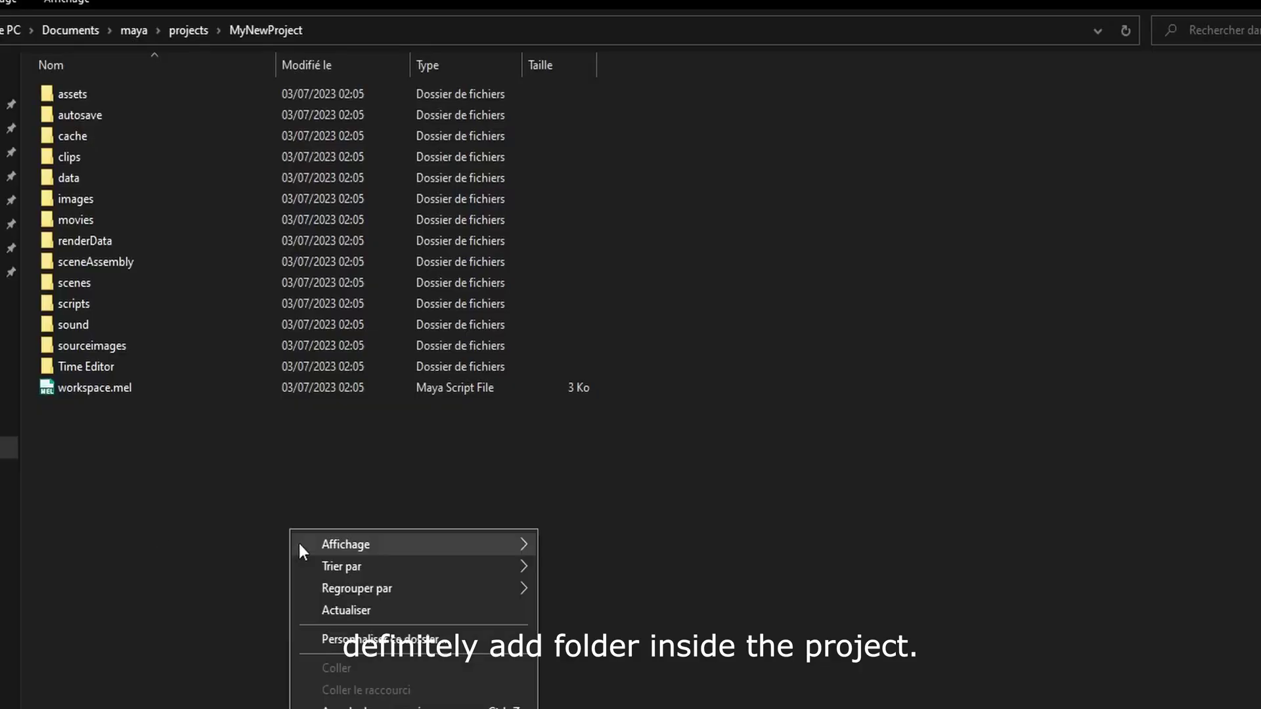
pyautogui.hotkey('ctrl', 'shift', 'n')
pyautogui.write('R')
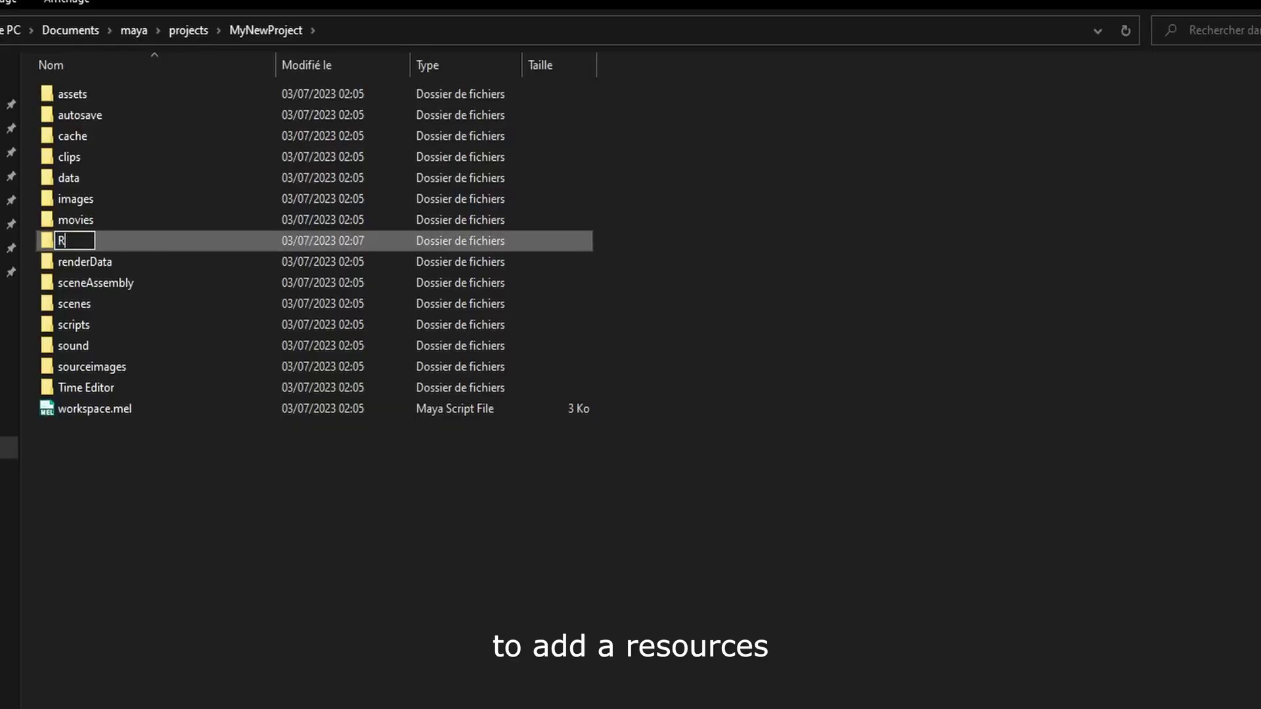
pyautogui.write('ESSOURCES')
pyautogui.press('Return')
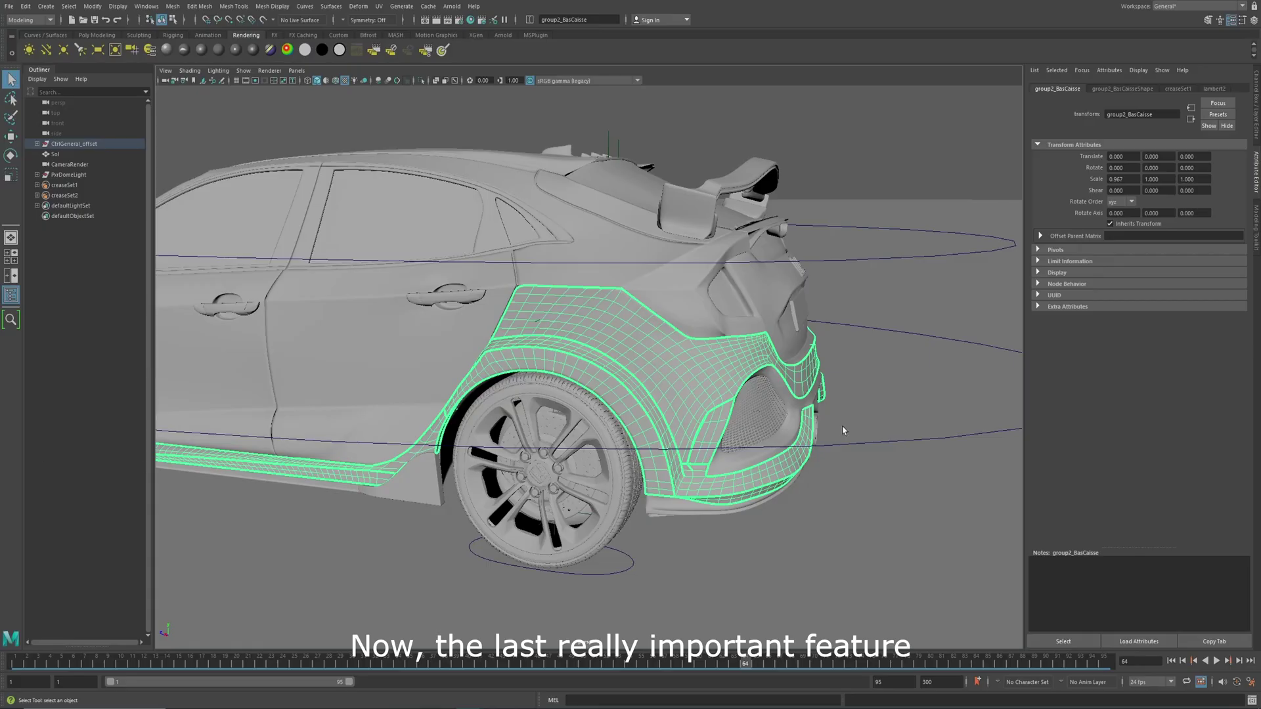
# Step: In the Maya car scene, put the rear body panel group2_BasCaisse in vertex mode and soft-select a vertex above the rear wheel arch
pyautogui.moveTo(684, 375); pyautogui.dragTo(621, 373, button='right')
pyautogui.scroll(5, 679, 368)
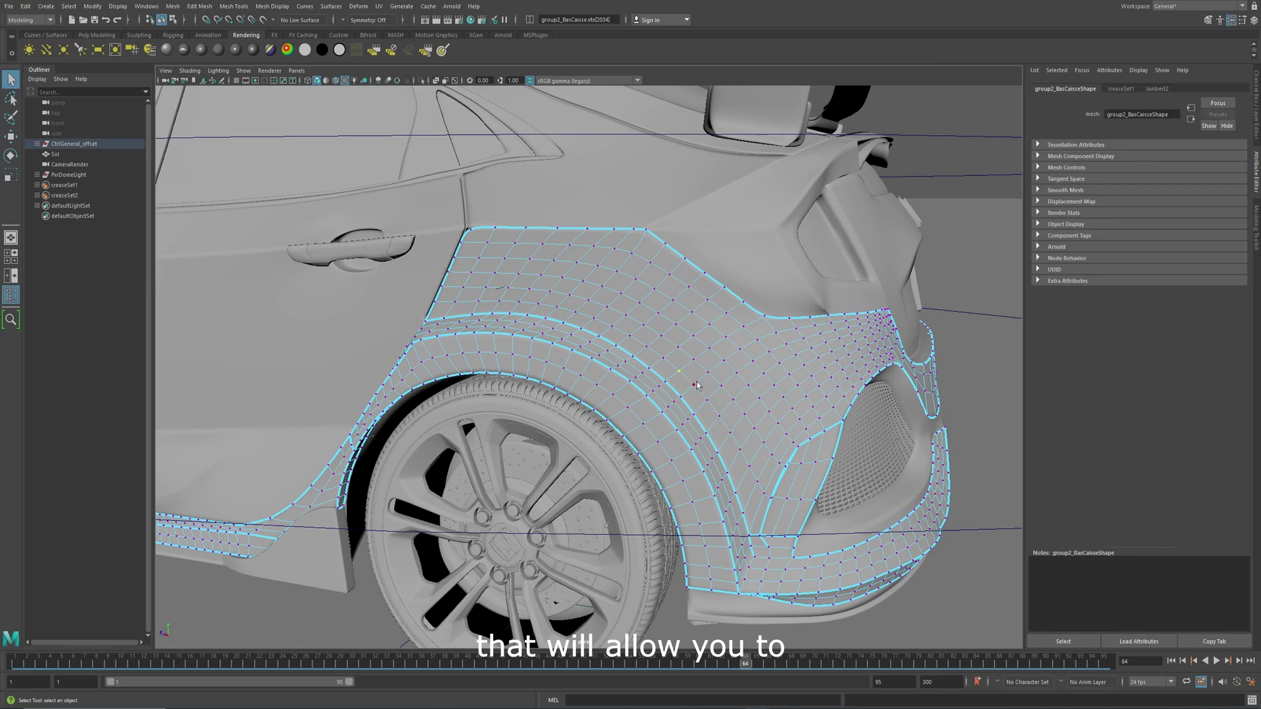
pyautogui.press('b')
pyautogui.click(721, 386)
pyautogui.keyDown('alt'); pyautogui.moveTo(721, 386); pyautogui.dragTo(565, 377); pyautogui.keyUp('alt')
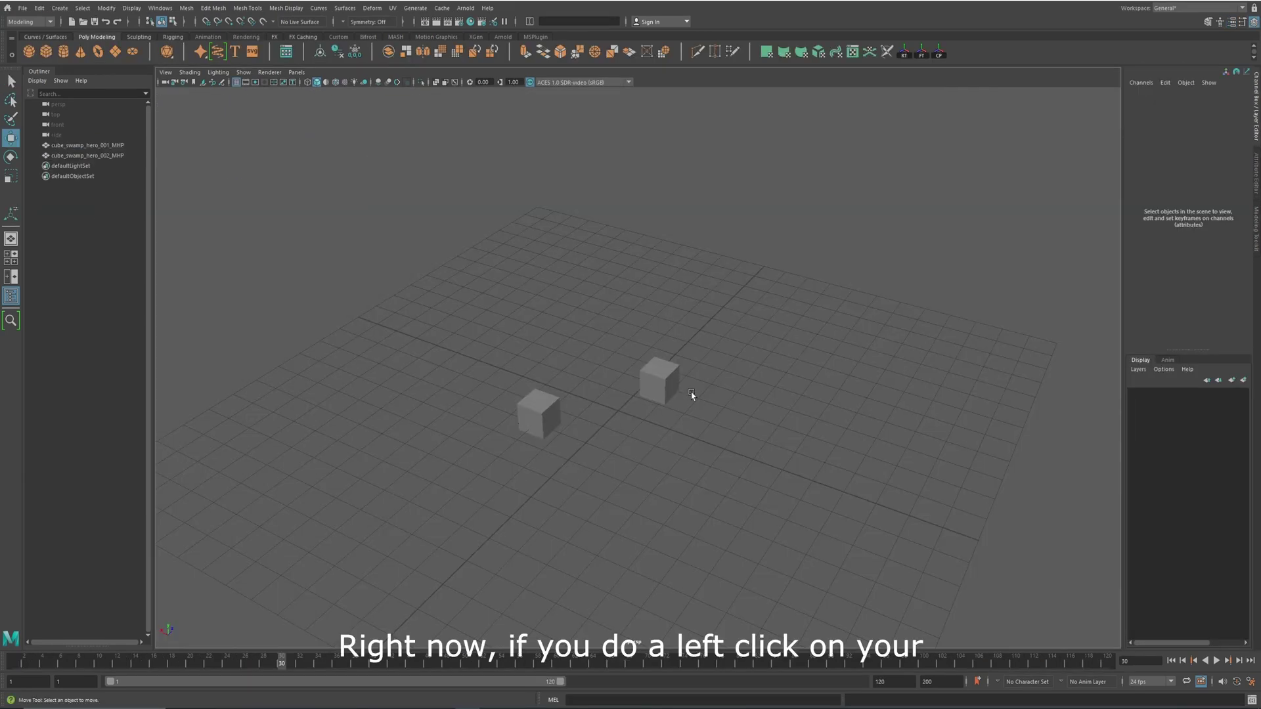
# Step: In the two-cube scene, select each cube in turn as a whole object, ending with cube_swamp_hero_002_MHP
pyautogui.click(659, 375)
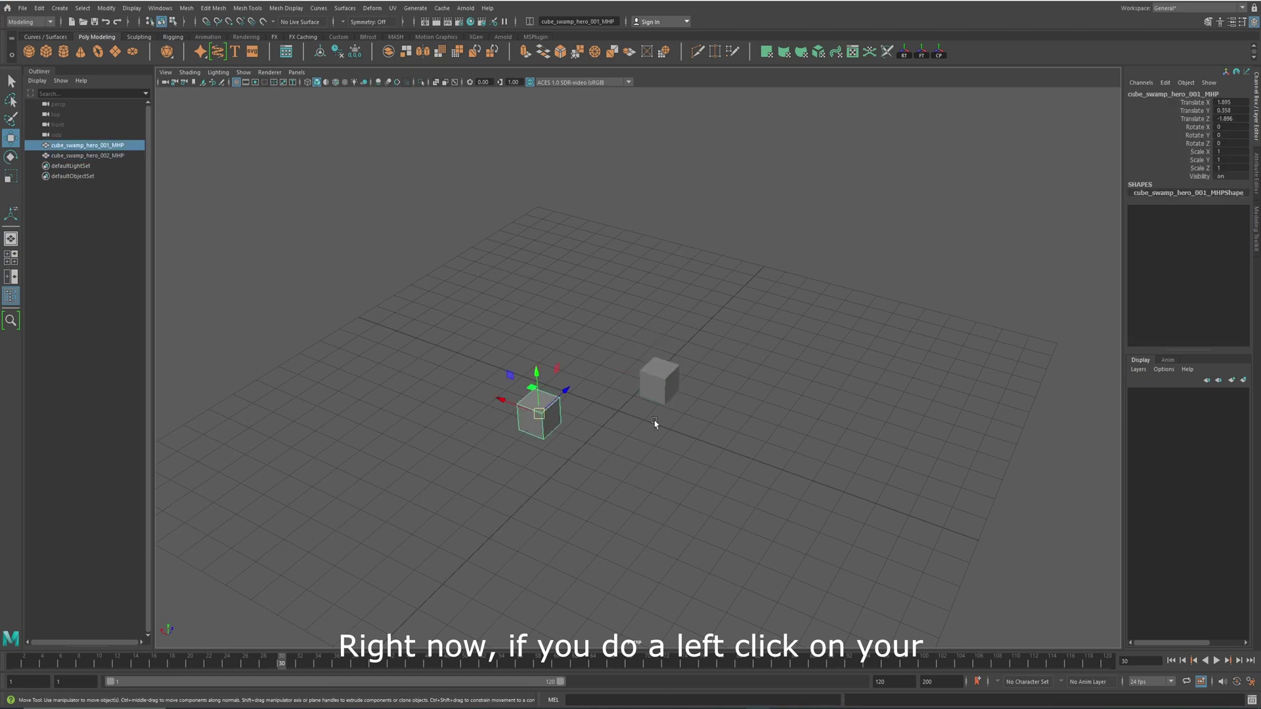
pyautogui.click(661, 387)
pyautogui.click(545, 424)
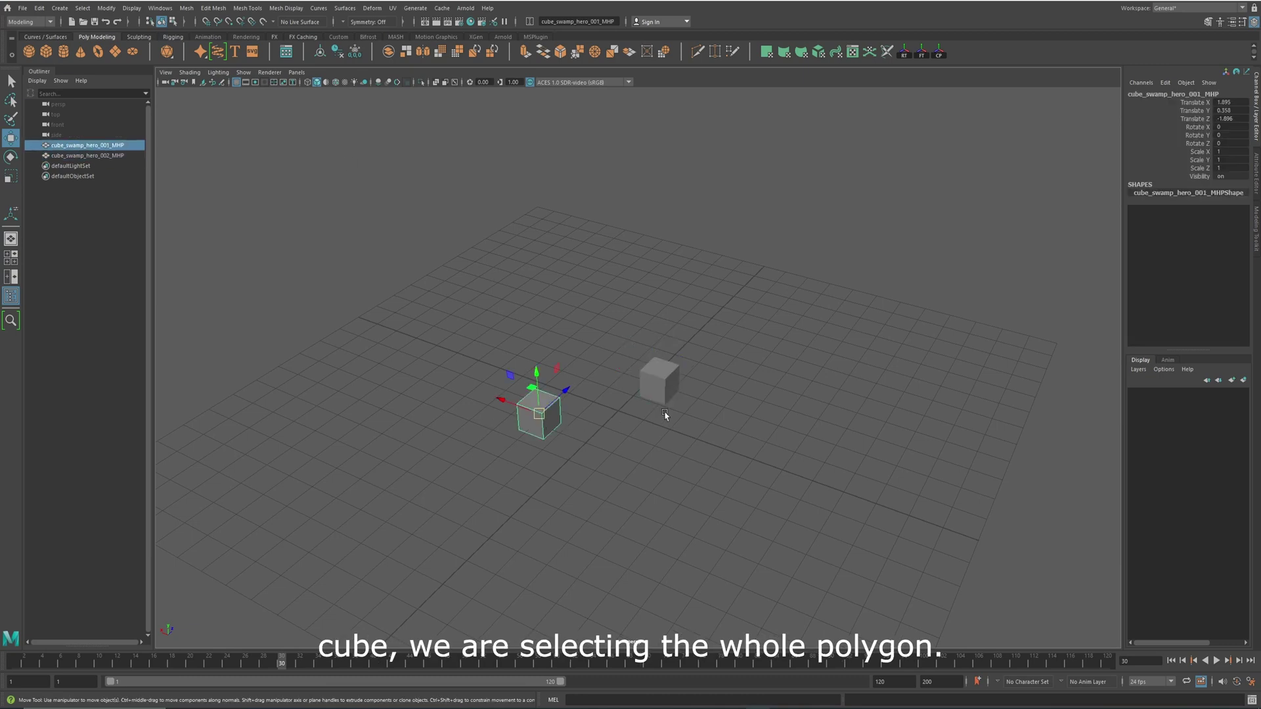
pyautogui.click(662, 388)
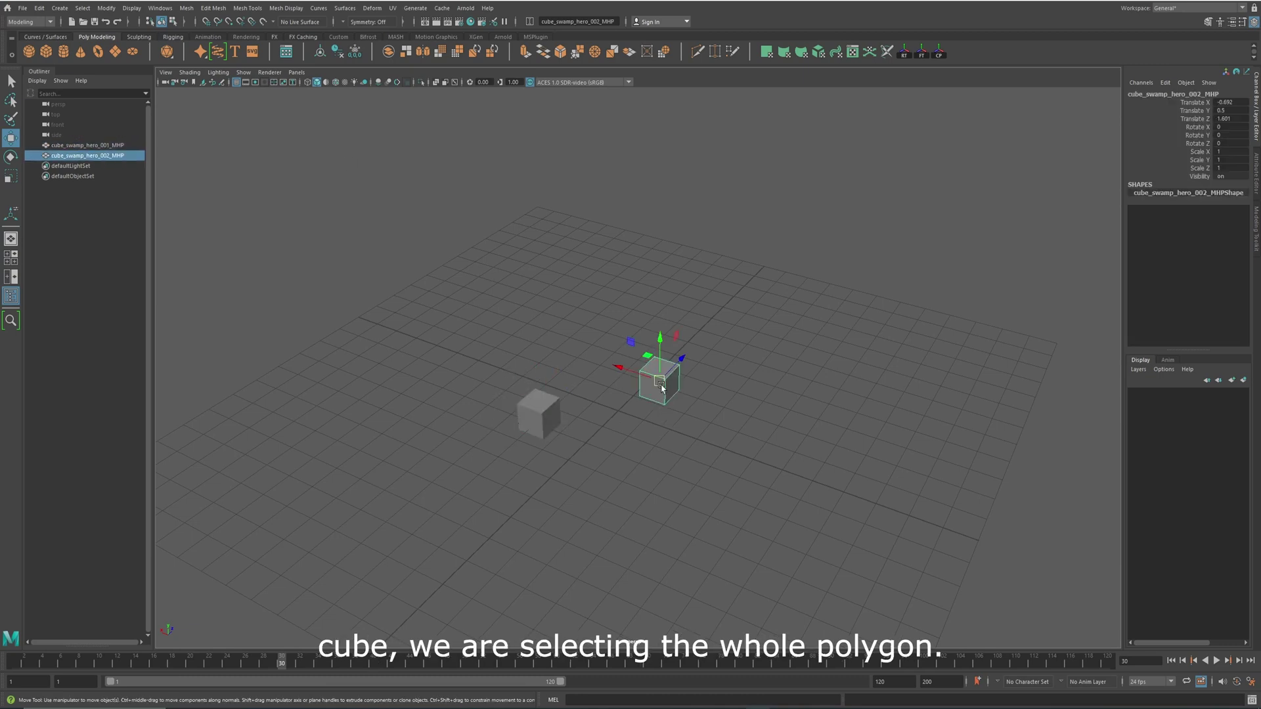
# Step: Switch from object to component selection and select individual corner vertices of cube_swamp_hero_002_MHP
pyautogui.click(174, 22)
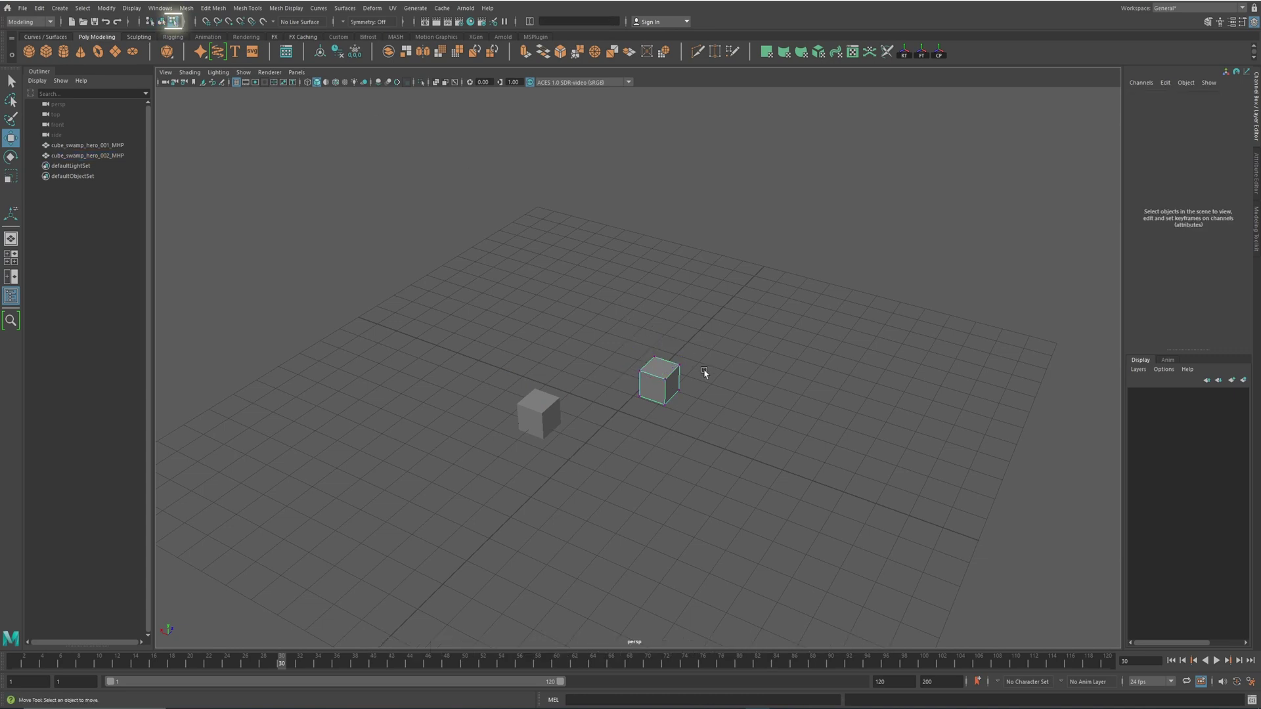
pyautogui.click(683, 364)
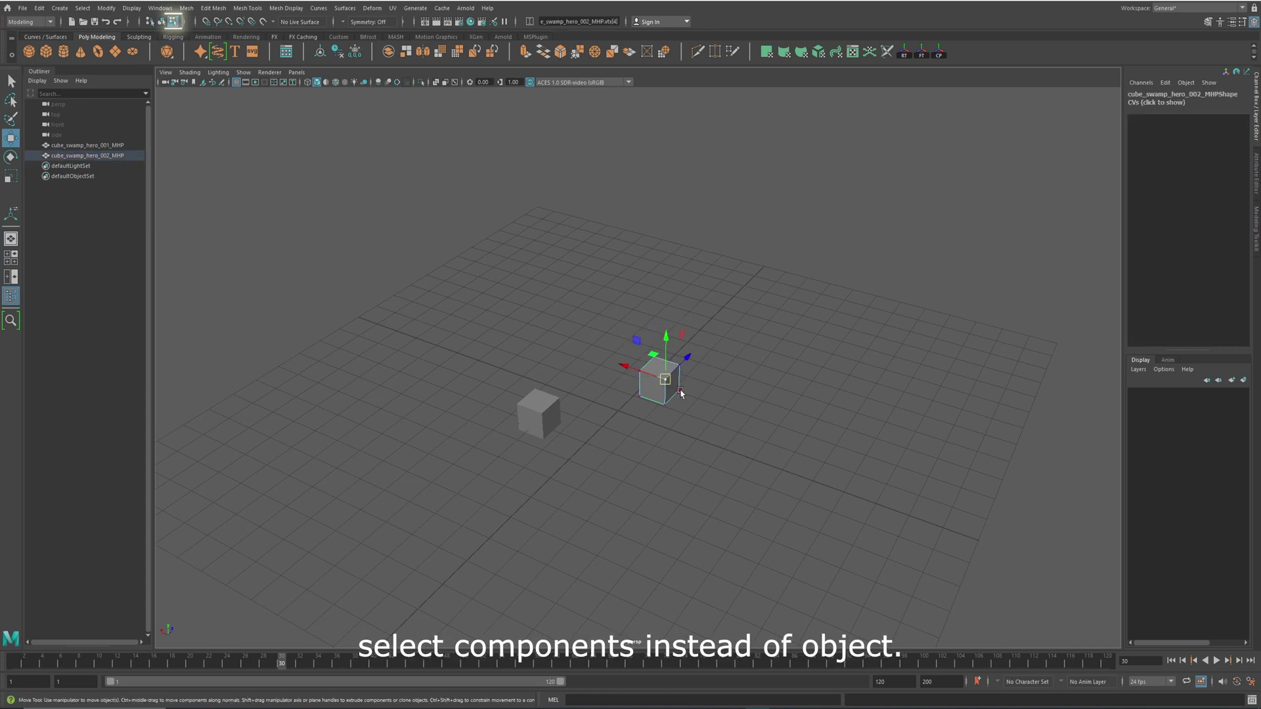
pyautogui.click(680, 391)
pyautogui.scroll(5, 762, 418)
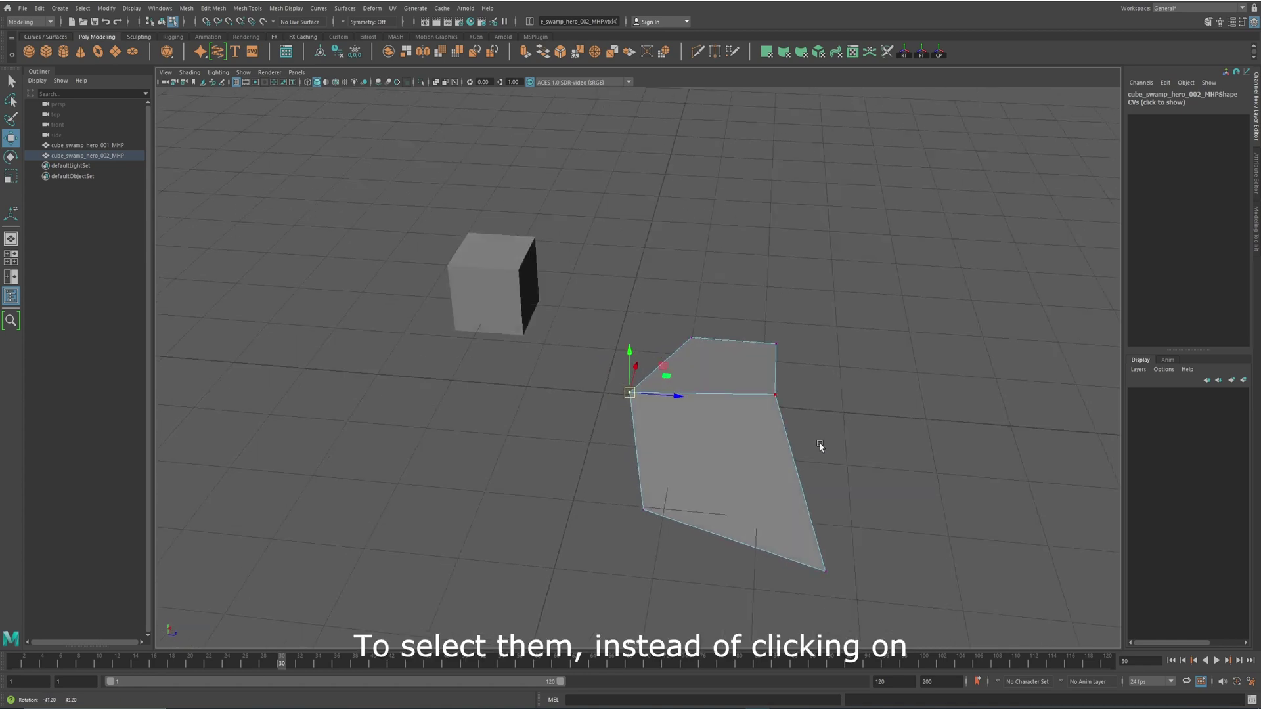
# Step: Target the other cube, cube_swamp_hero_001_MHP, and switch it to edge selection mode
pyautogui.keyDown('alt'); pyautogui.moveTo(822, 445); pyautogui.dragTo(812, 386); pyautogui.keyUp('alt')
pyautogui.click(519, 394)
pyautogui.keyDown('alt'); pyautogui.moveTo(524, 394); pyautogui.dragTo(630, 386); pyautogui.keyUp('alt')
pyautogui.rightClick(630, 385)
pyautogui.moveTo(630, 380); pyautogui.dragTo(629, 358, button='right')
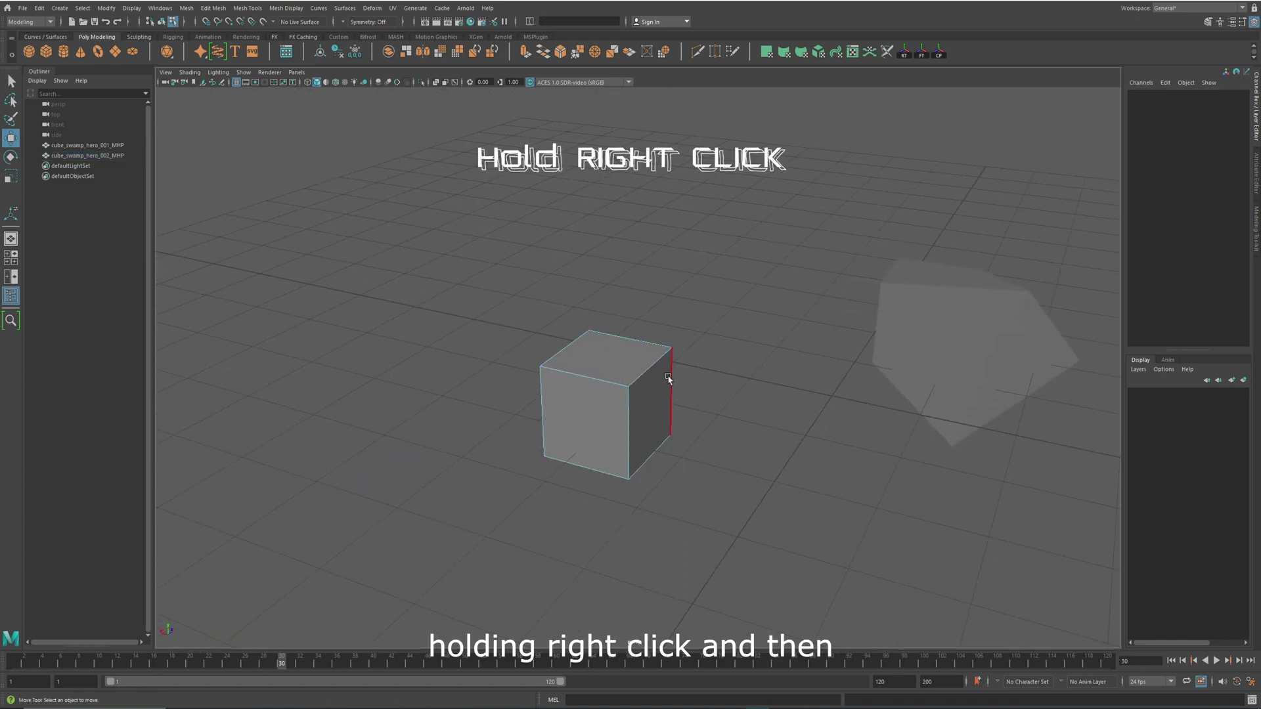
# Step: Select components of cube_swamp_hero_001_MHP, ending with its nearest upper corner vertex, and move that vertex
pyautogui.click(656, 370)
pyautogui.moveTo(637, 412)
pyautogui.keyDown('alt'); pyautogui.mouseDown(button='right')
pyautogui.moveTo(797, 428)
pyautogui.moveTo(665, 421)
pyautogui.moveTo(666, 435)
pyautogui.moveTo(657, 414)
pyautogui.moveTo(620, 401)
pyautogui.mouseUp(button='right'); pyautogui.keyUp('alt')
pyautogui.click(667, 436)
pyautogui.click(620, 401)
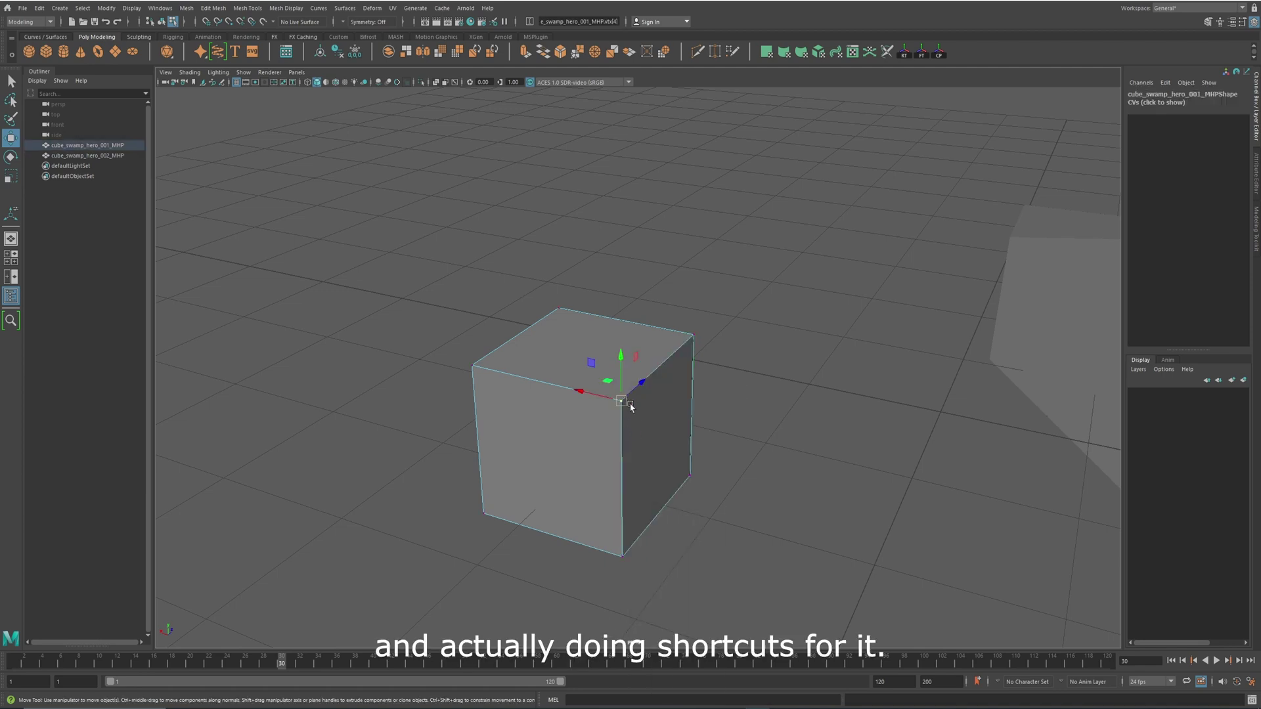
pyautogui.moveTo(627, 403); pyautogui.dragTo(658, 412)
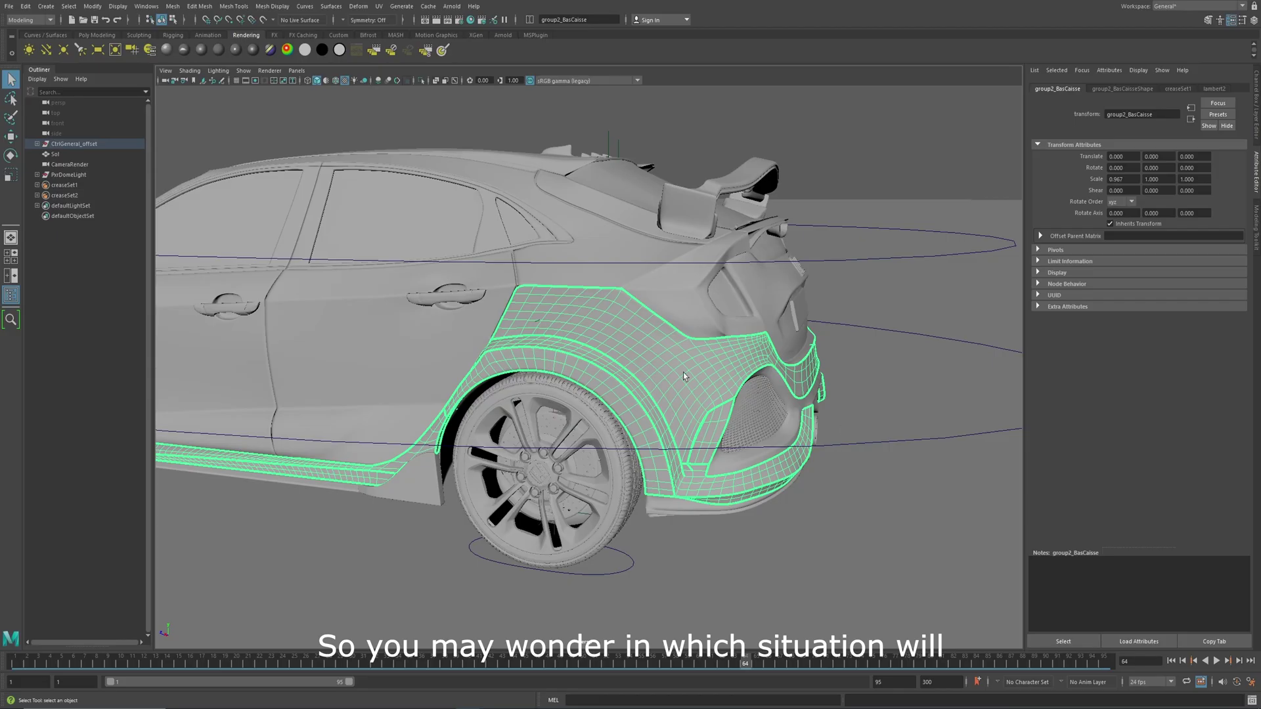
# Step: In the car scene, select one vertex of group2_BasCaisse above the rear wheel arch in vertex mode with Soft Select on
pyautogui.moveTo(683, 372); pyautogui.dragTo(771, 371, button='right')
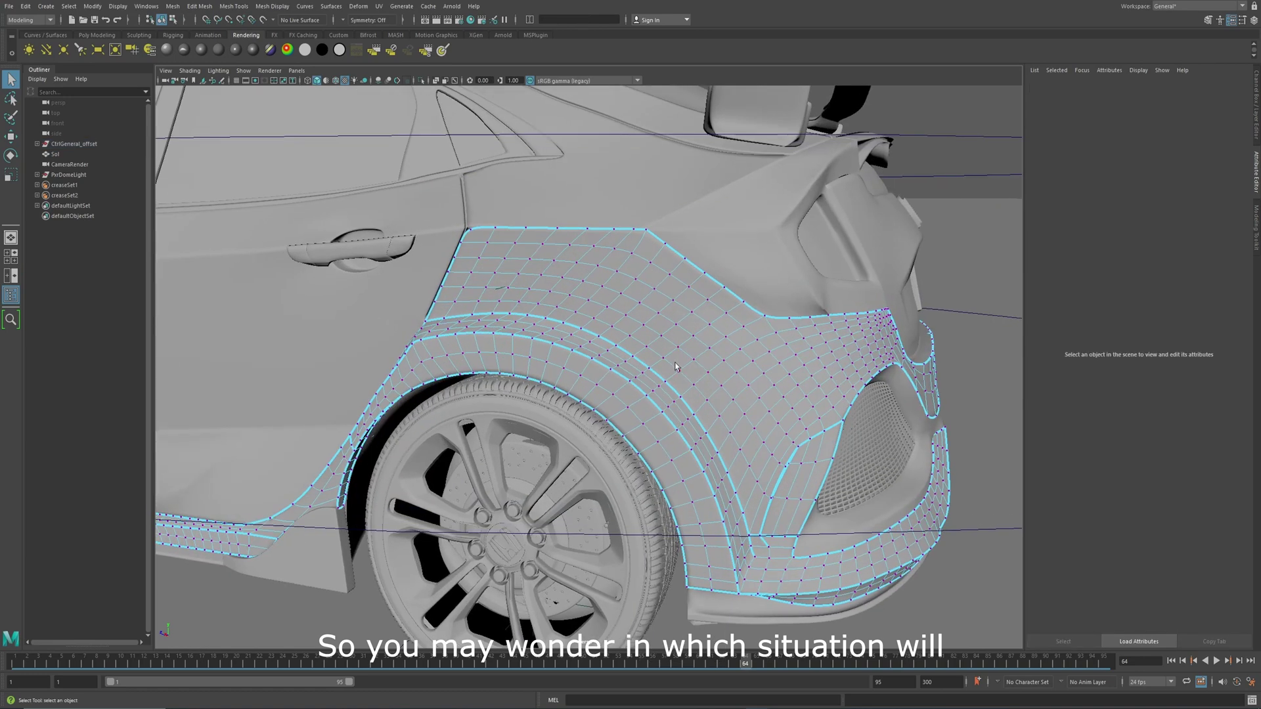
pyautogui.click(681, 372)
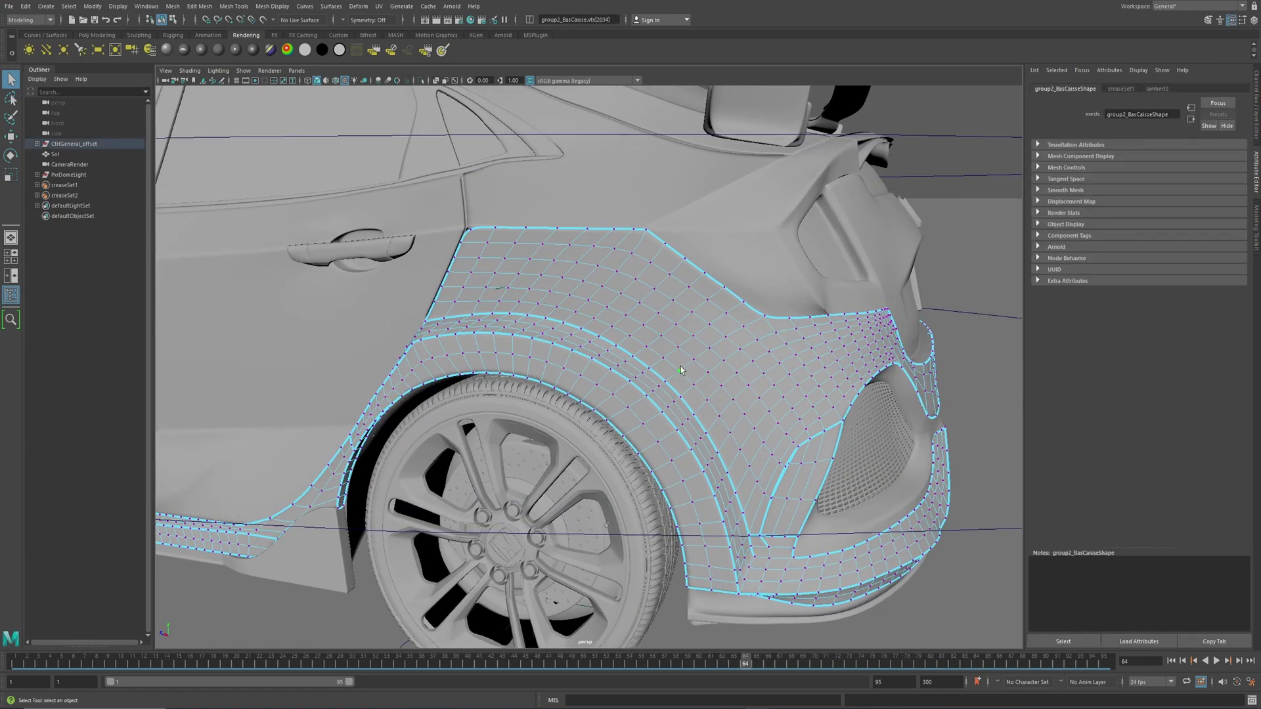
pyautogui.press('b')
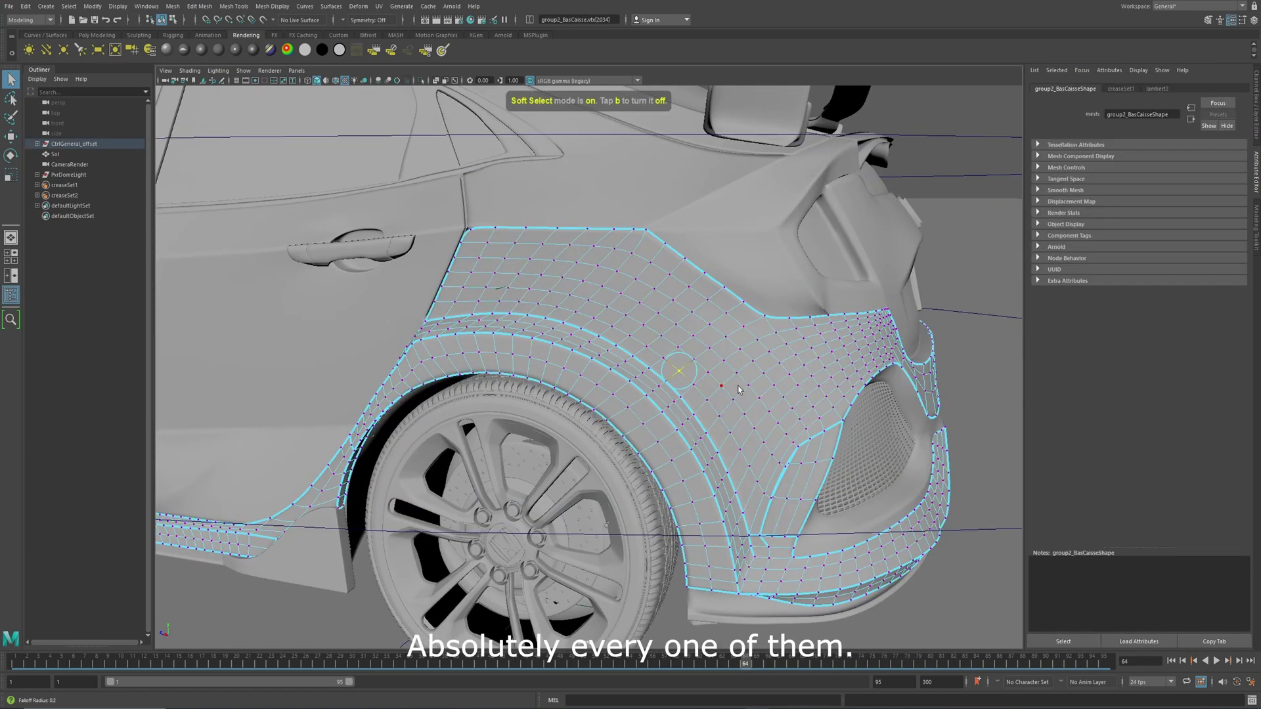
# Step: Widen the Soft Select falloff radius and pull the affected vertices outward from the side of the car
pyautogui.moveTo(741, 389); pyautogui.dragTo(809, 382, button='middle')
pyautogui.keyDown('alt'); pyautogui.moveTo(742, 388); pyautogui.dragTo(479, 364); pyautogui.keyUp('alt')
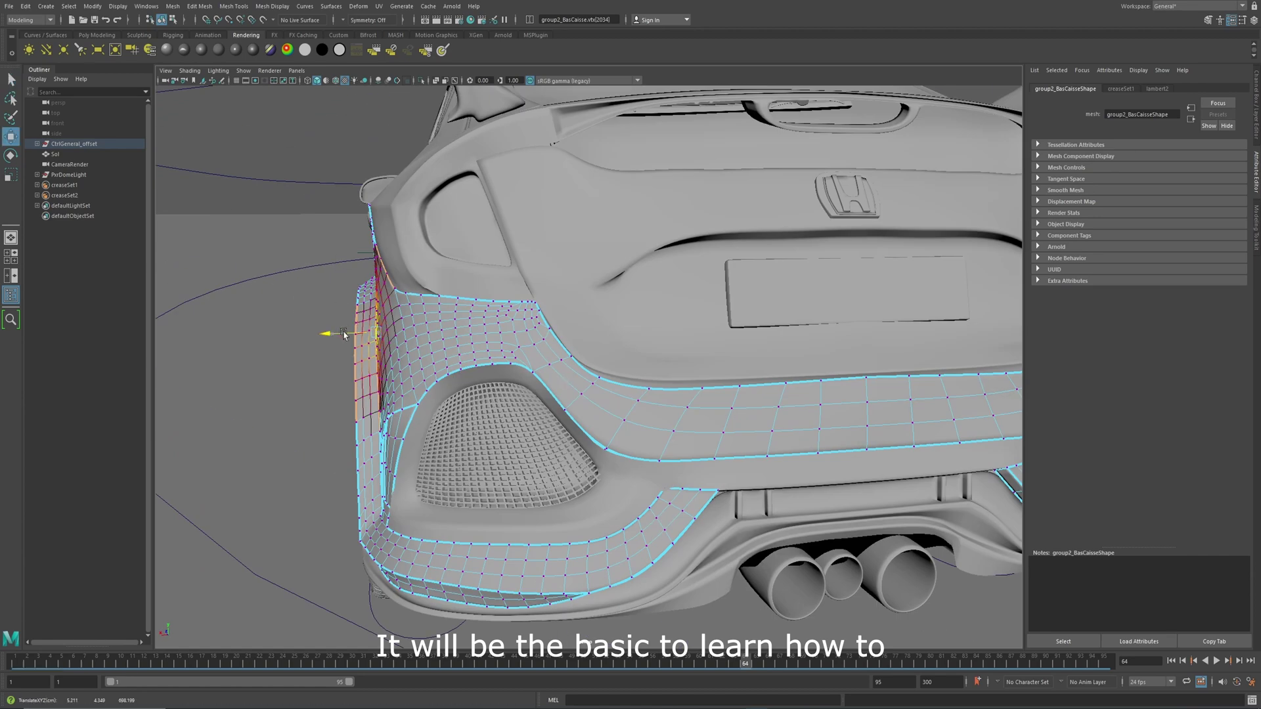
pyautogui.moveTo(345, 335); pyautogui.dragTo(343, 336)
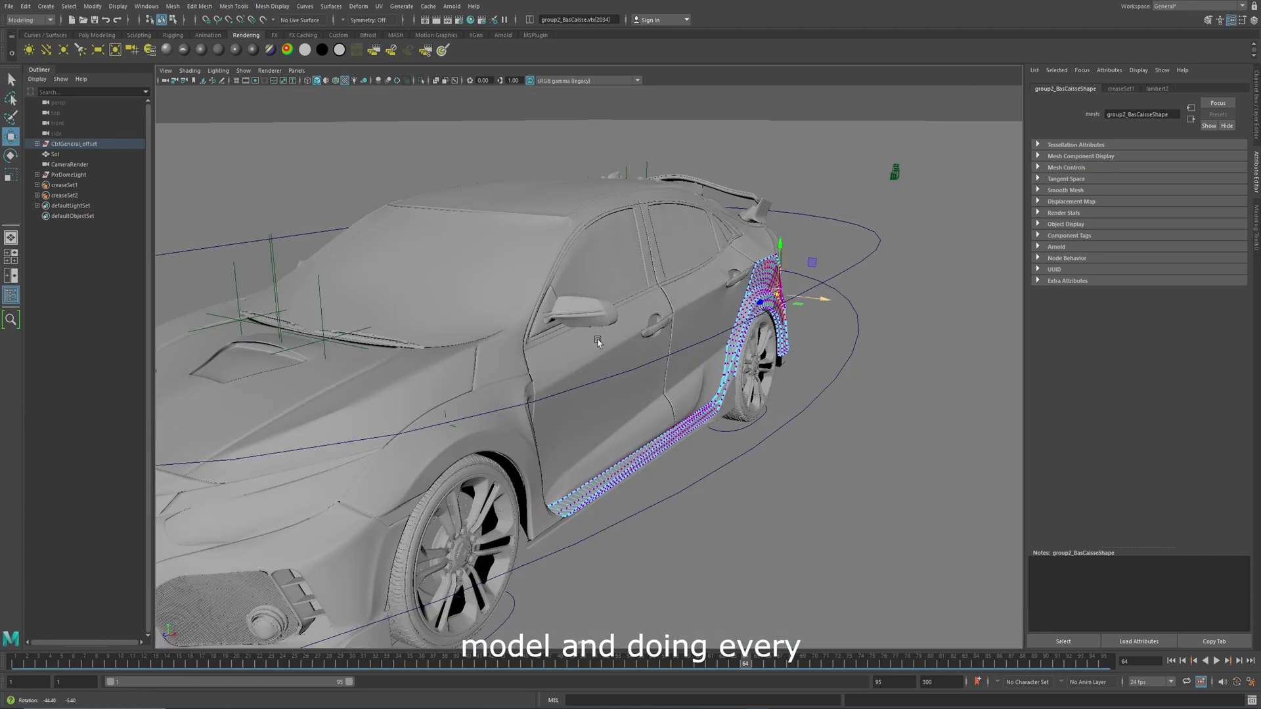